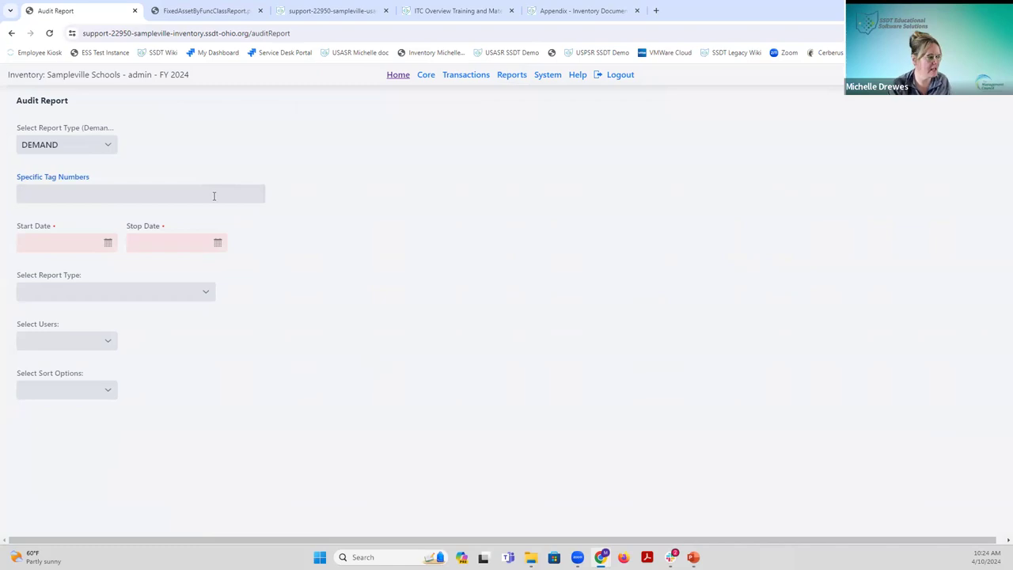
# Set the demand Audit Report to tag number 12126 with start date 4/9/2024 and stop date 4/10/2024.
pyautogui.write('12126')
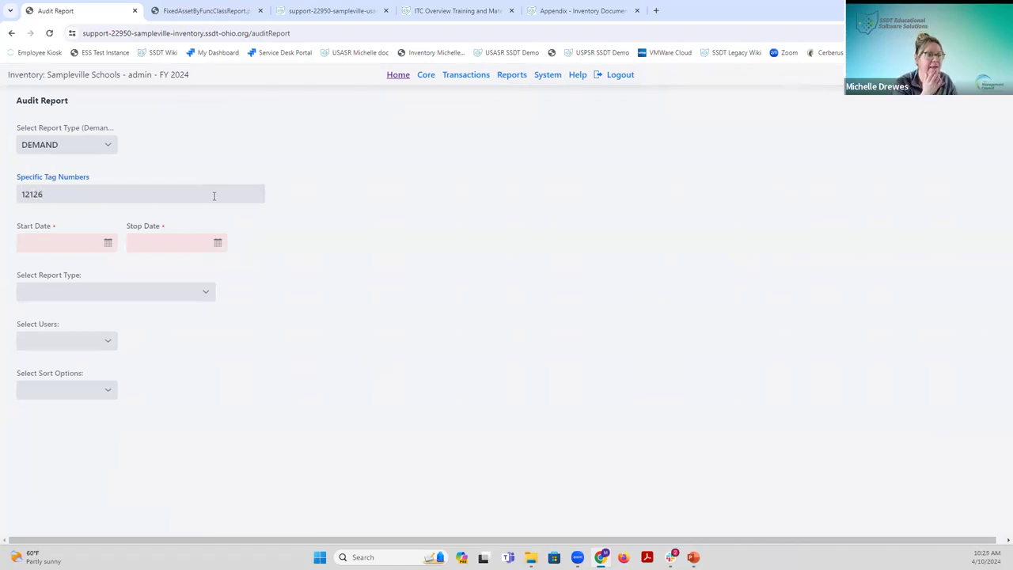
pyautogui.click(57, 241)
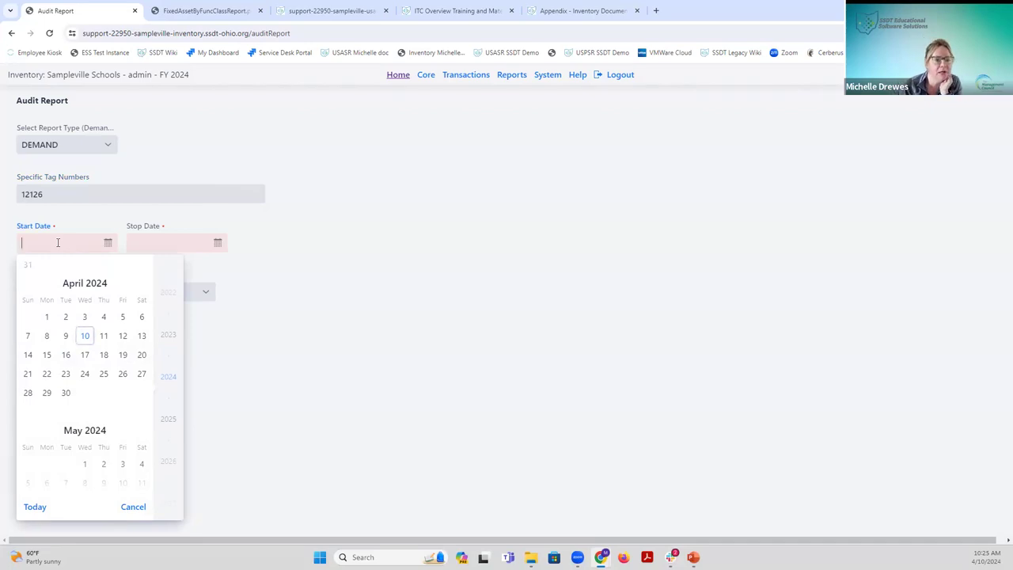
pyautogui.click(65, 335)
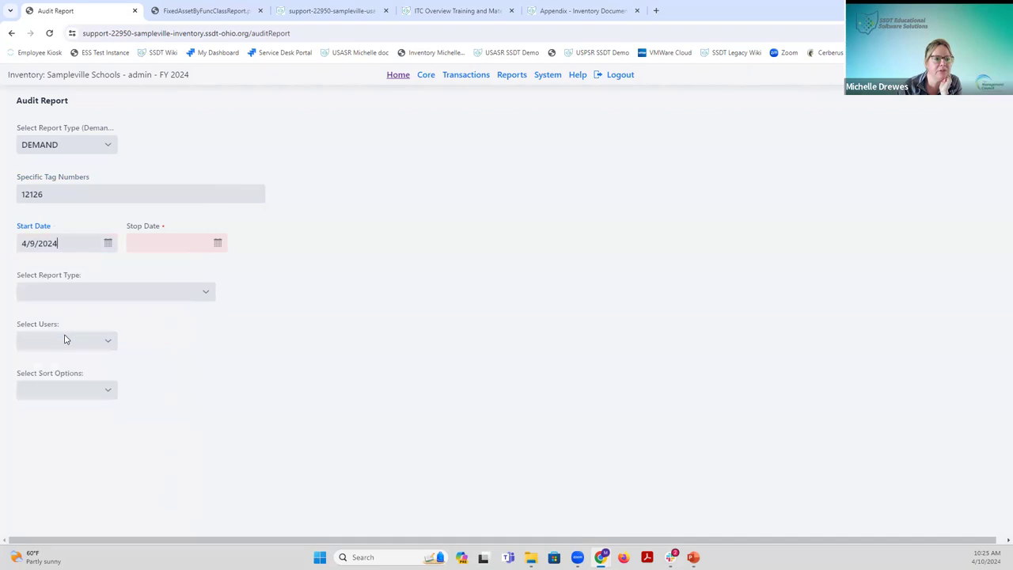
pyautogui.click(188, 242)
pyautogui.click(194, 335)
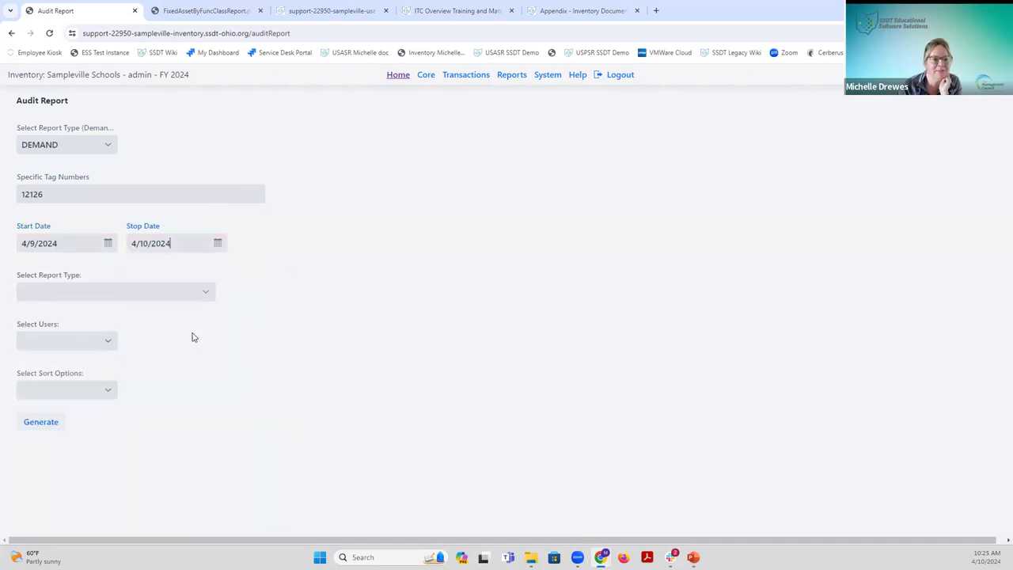
# Review the available report types, users and sort options on the Audit Report form, leaving each one unselected.
pyautogui.click(208, 291)
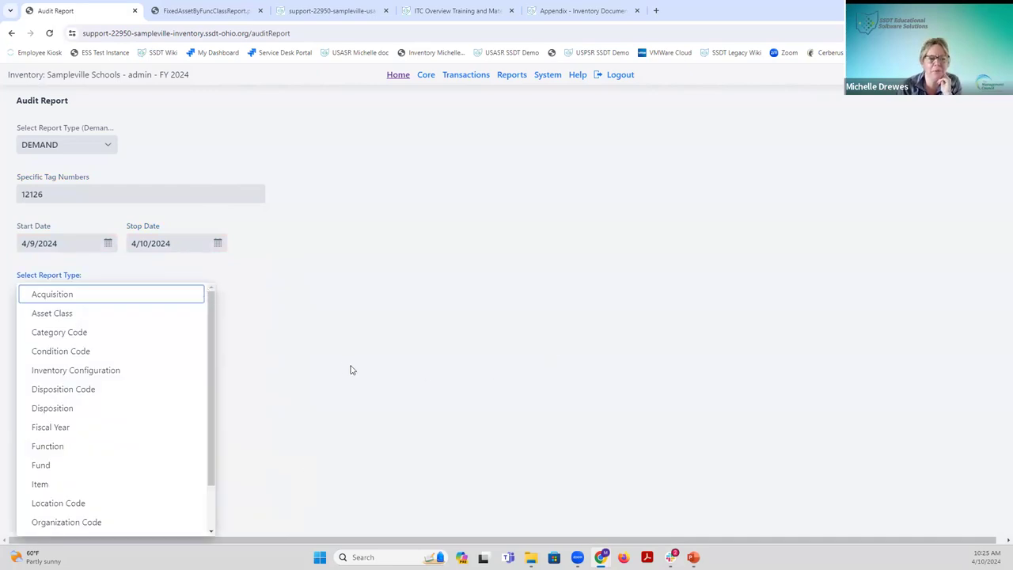
pyautogui.click(344, 367)
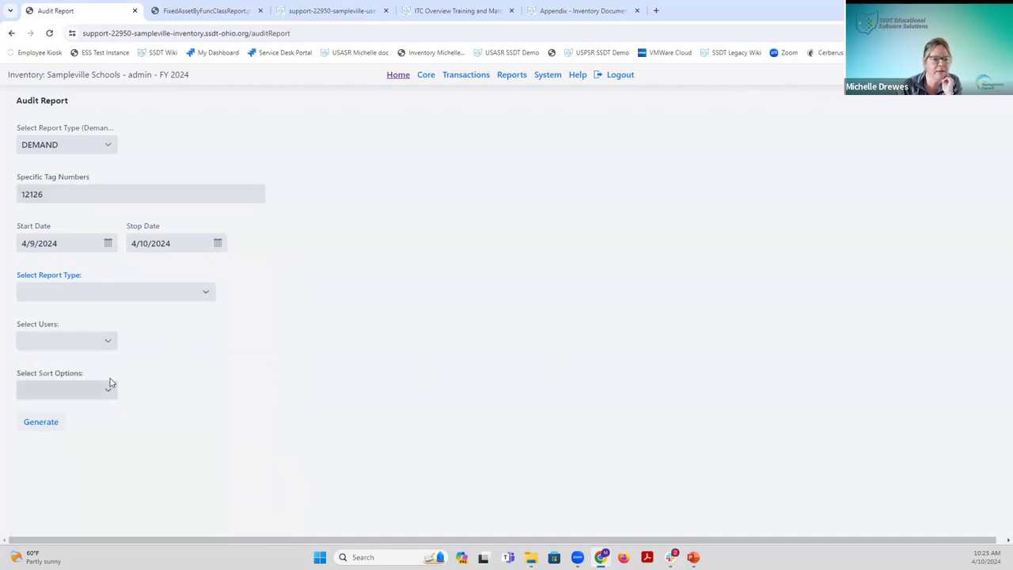
pyautogui.click(108, 344)
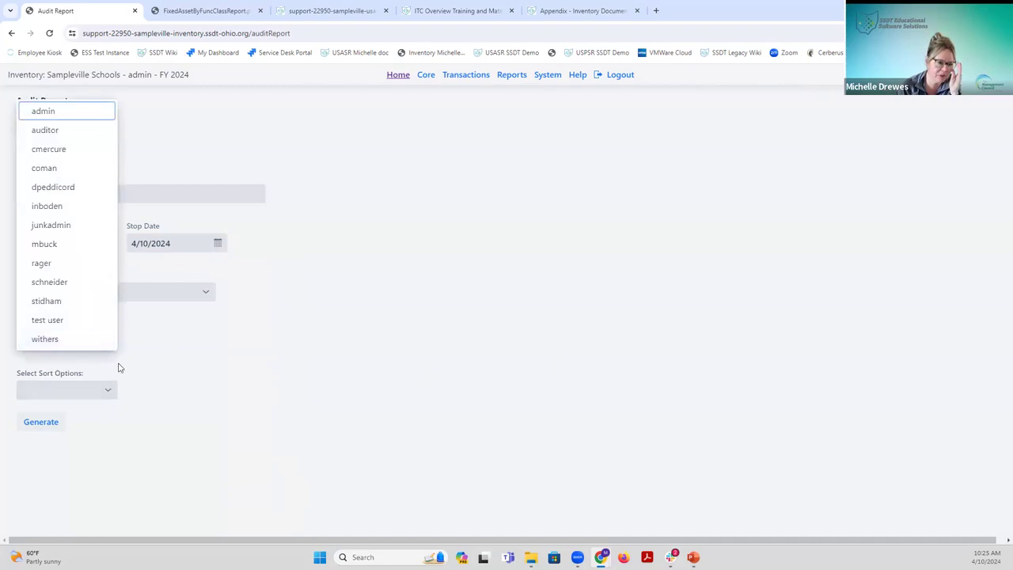
pyautogui.click(119, 367)
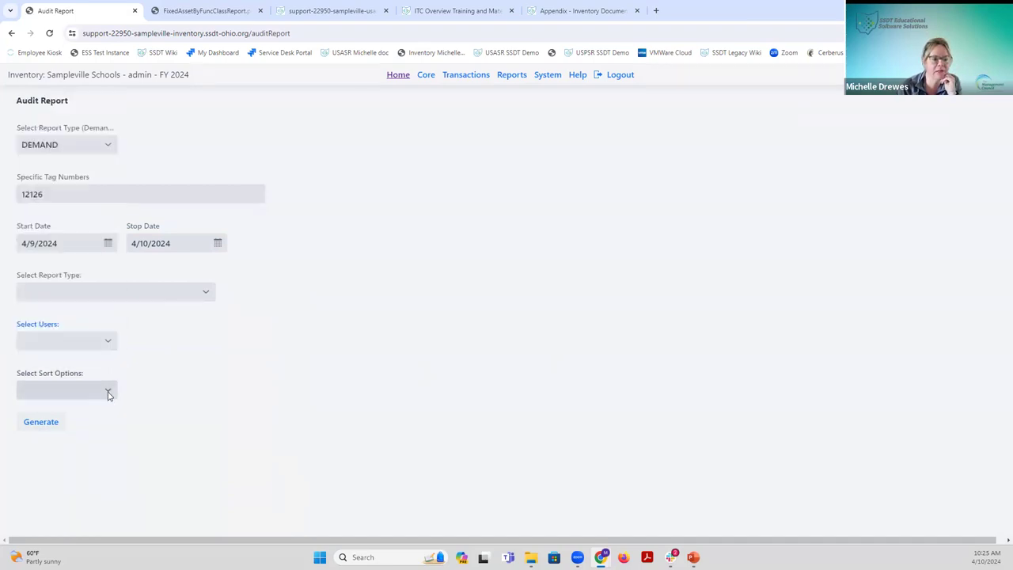
pyautogui.click(109, 394)
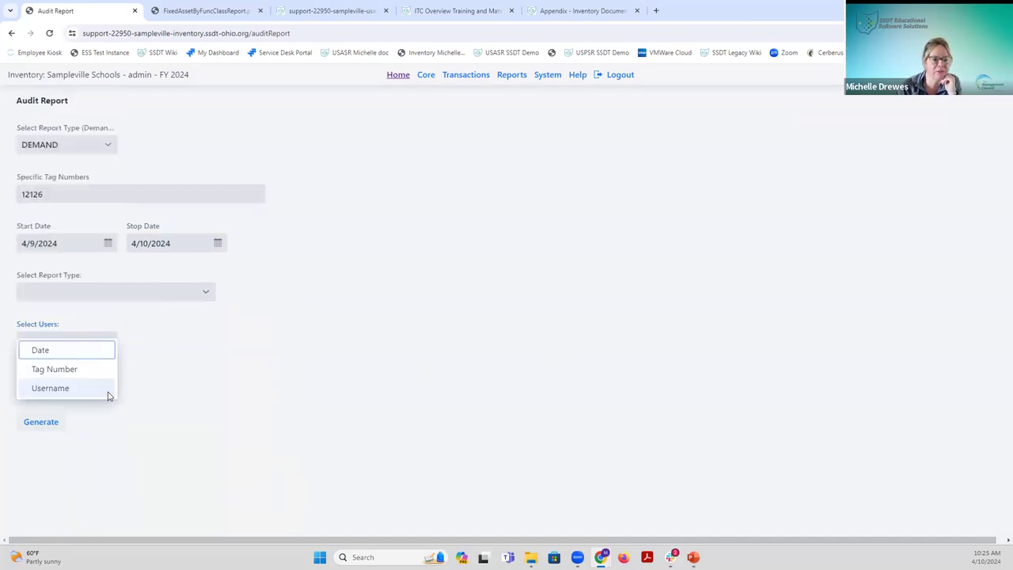
pyautogui.click(159, 384)
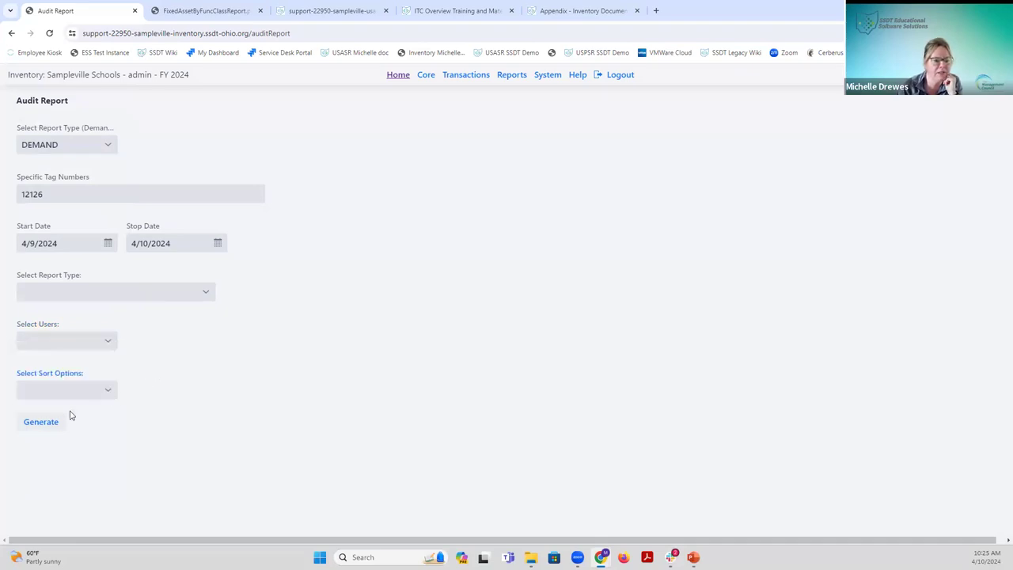
# Generate the audit report, save it as InventoryAuditReport (18) and open the downloaded PDF.
pyautogui.click(41, 421)
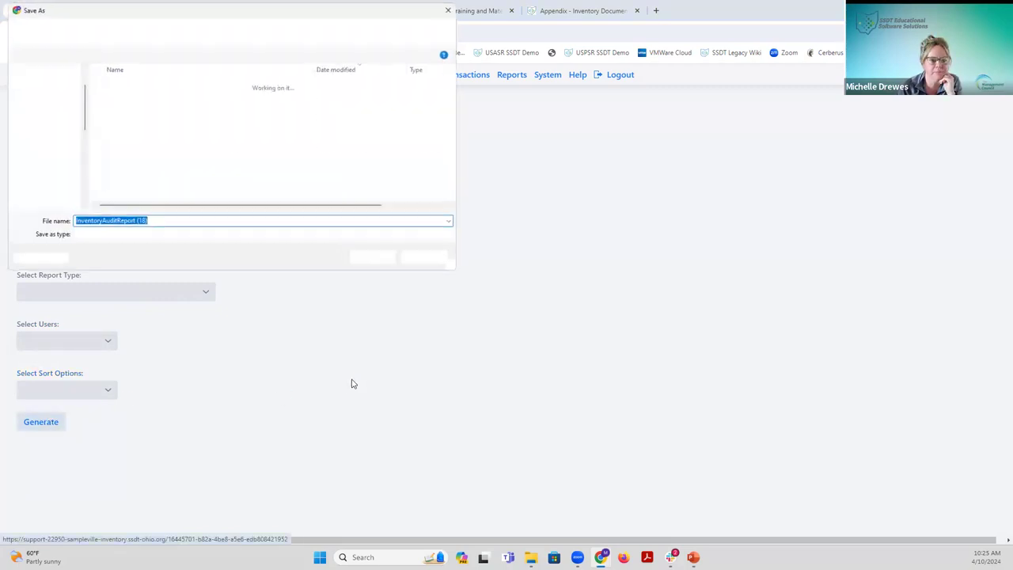
pyautogui.click(375, 261)
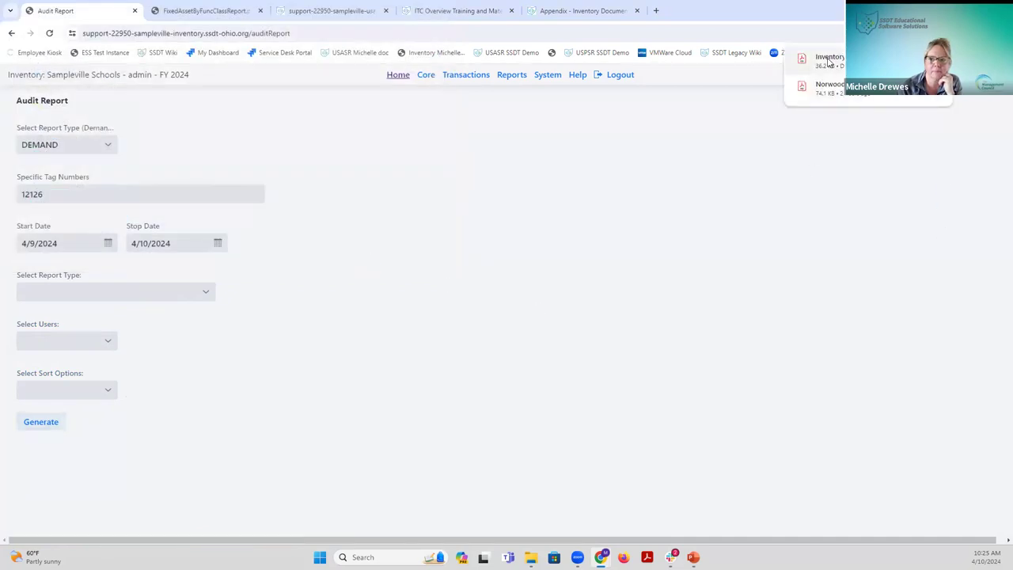
pyautogui.click(828, 63)
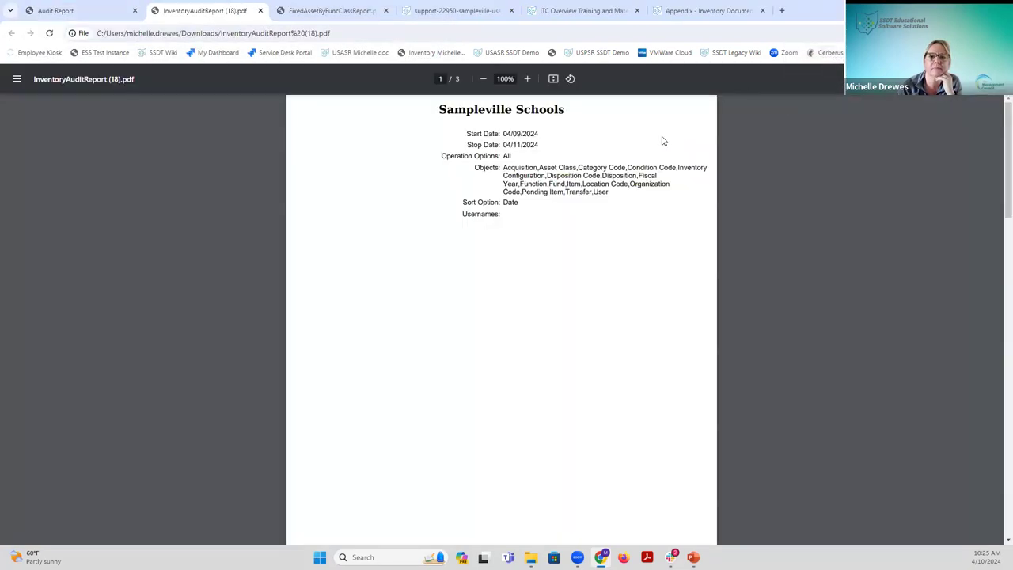
# Examine the report's selection summary and the field values recorded when inventory item 12126 was added.
pyautogui.scroll(-3, 594, 248)
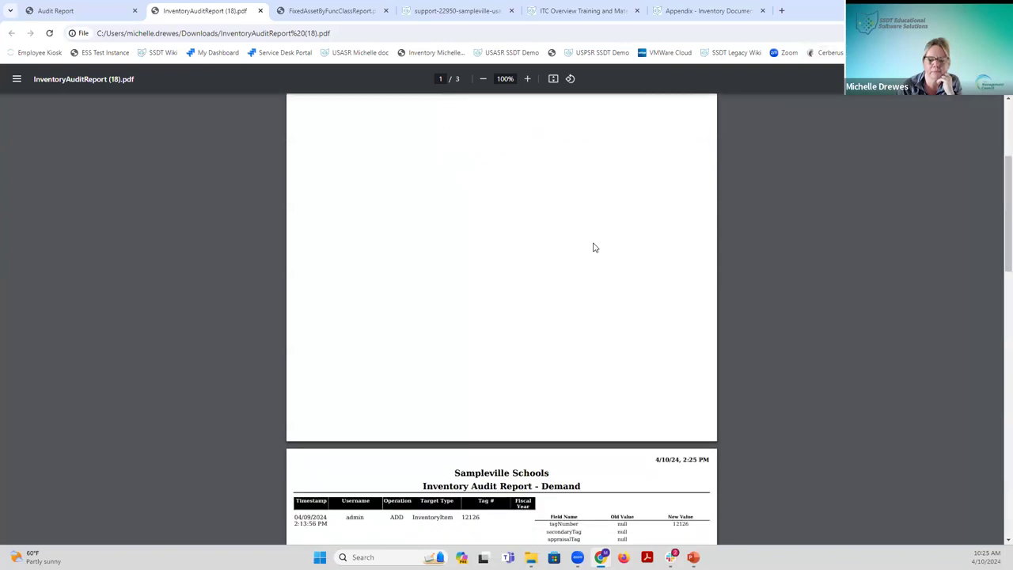
pyautogui.scroll(-3, 594, 248)
pyautogui.scroll(-3, 595, 248)
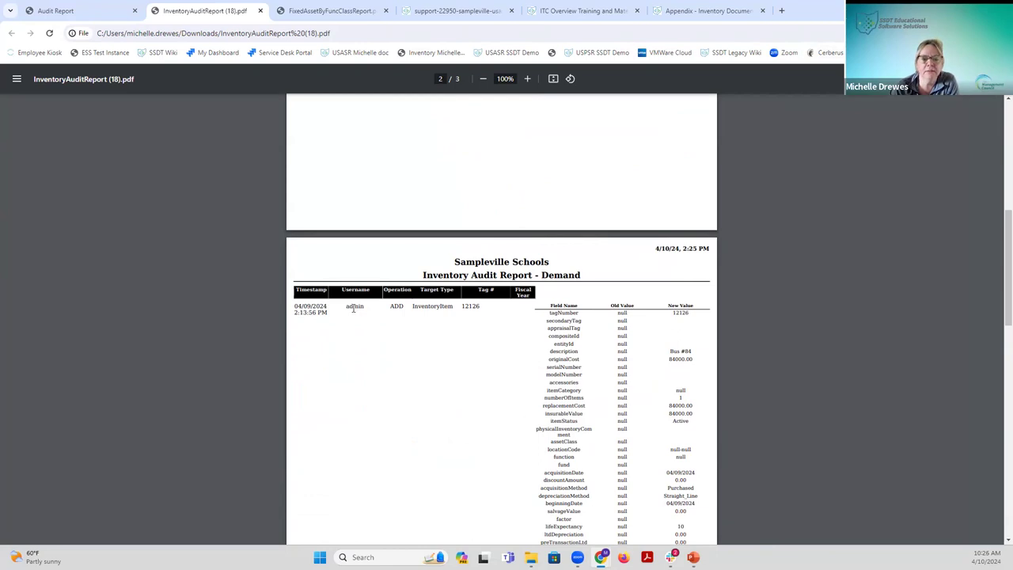
pyautogui.scroll(-3, 429, 339)
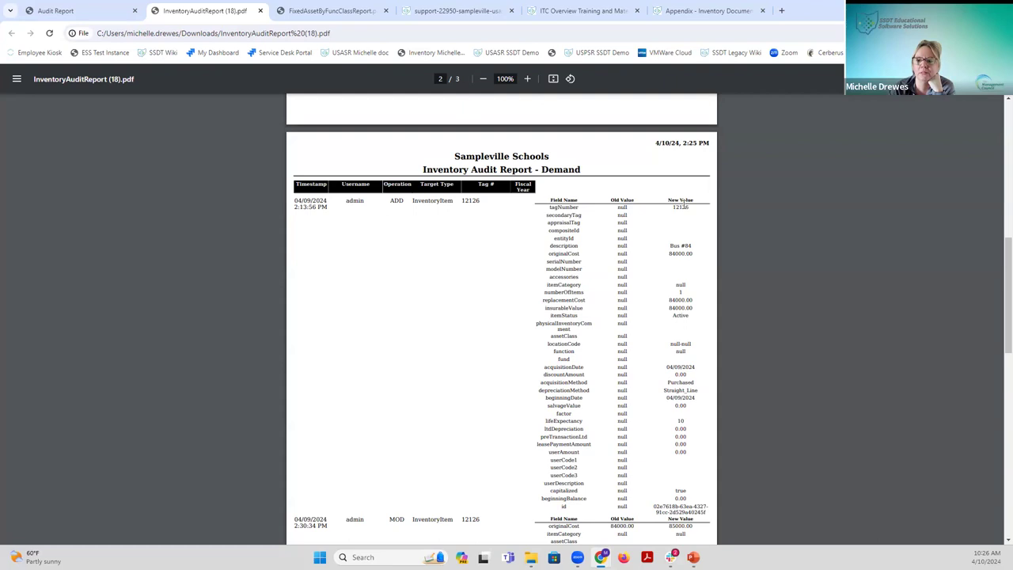
pyautogui.scroll(-1, 686, 237)
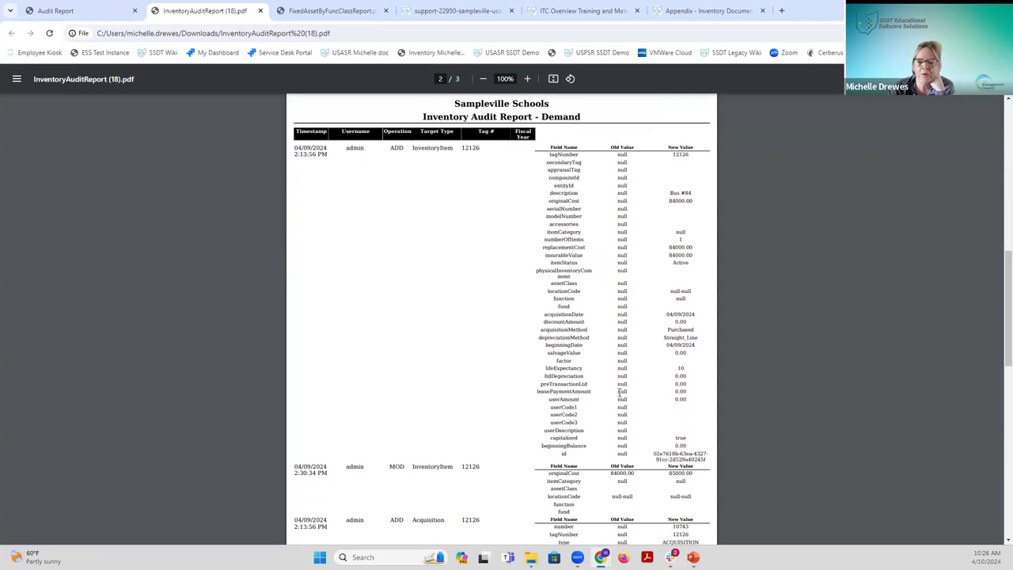
pyautogui.scroll(-1, 620, 390)
pyautogui.scroll(3, 513, 186)
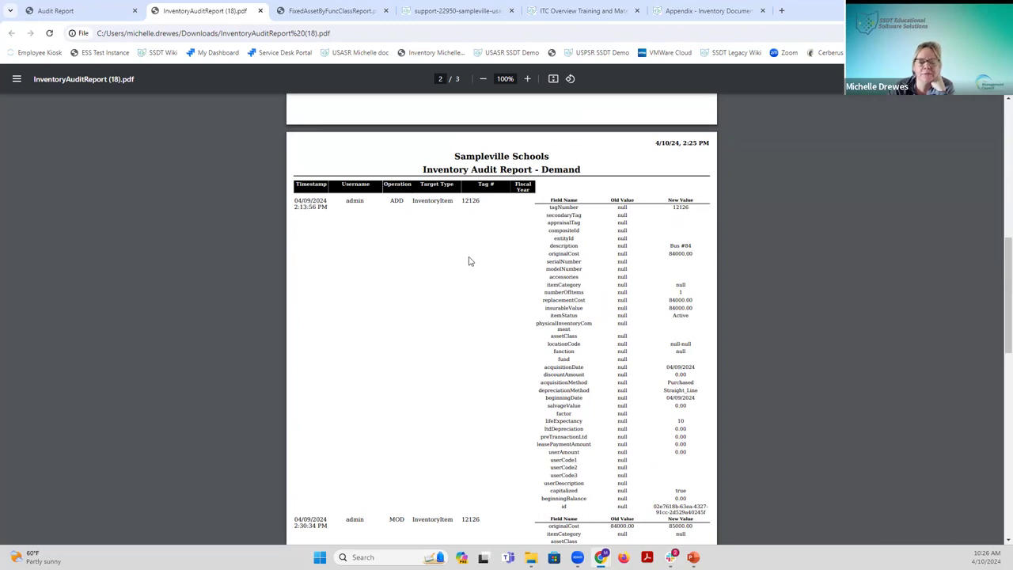
# Compare the item modification entry with both acquisition entries for tag 12126, checking old values, new values and amounts.
pyautogui.scroll(-2, 470, 260)
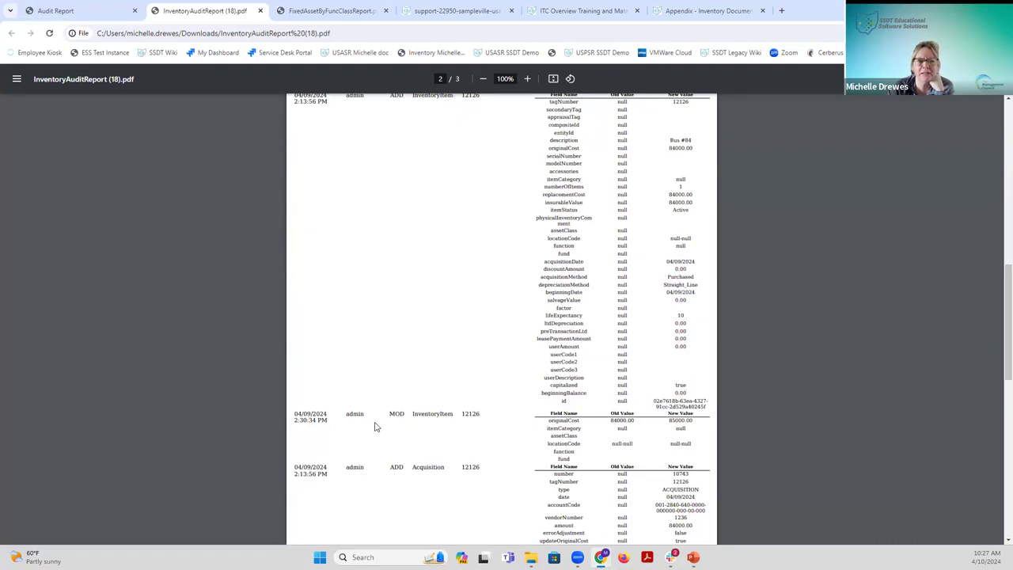
pyautogui.scroll(-3, 376, 427)
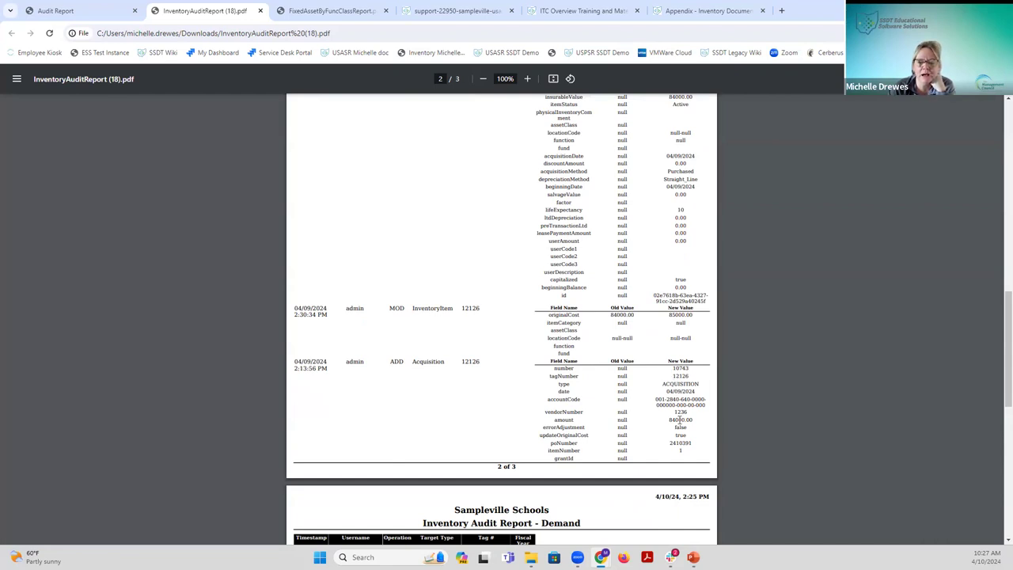
pyautogui.scroll(-4, 678, 421)
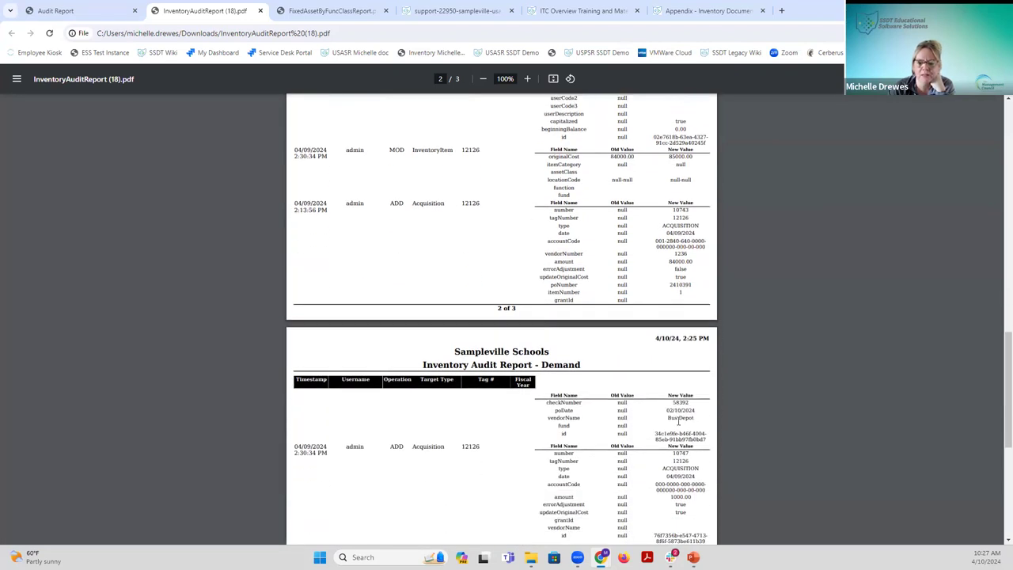
pyautogui.scroll(4, 668, 421)
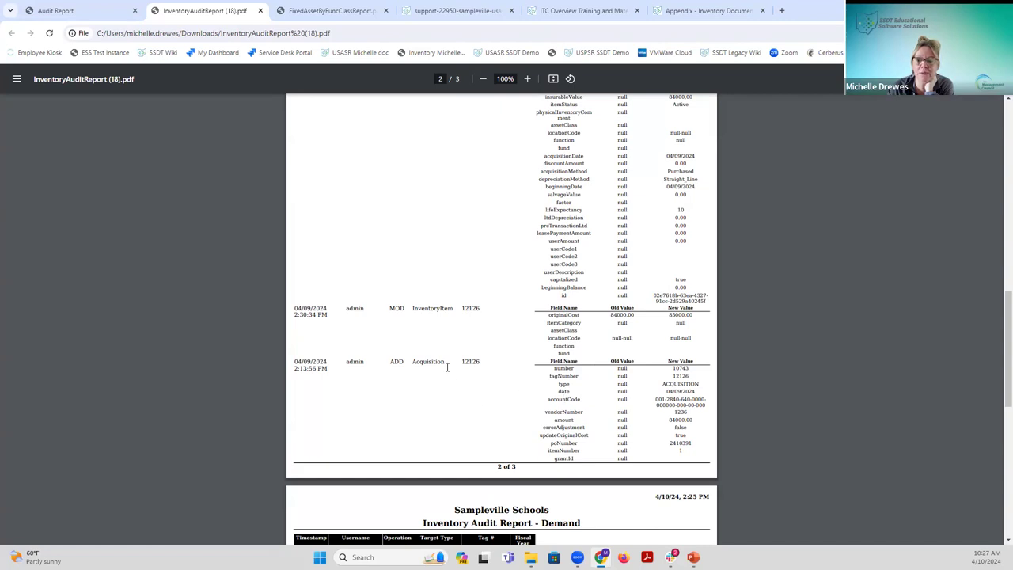
pyautogui.scroll(-3, 643, 389)
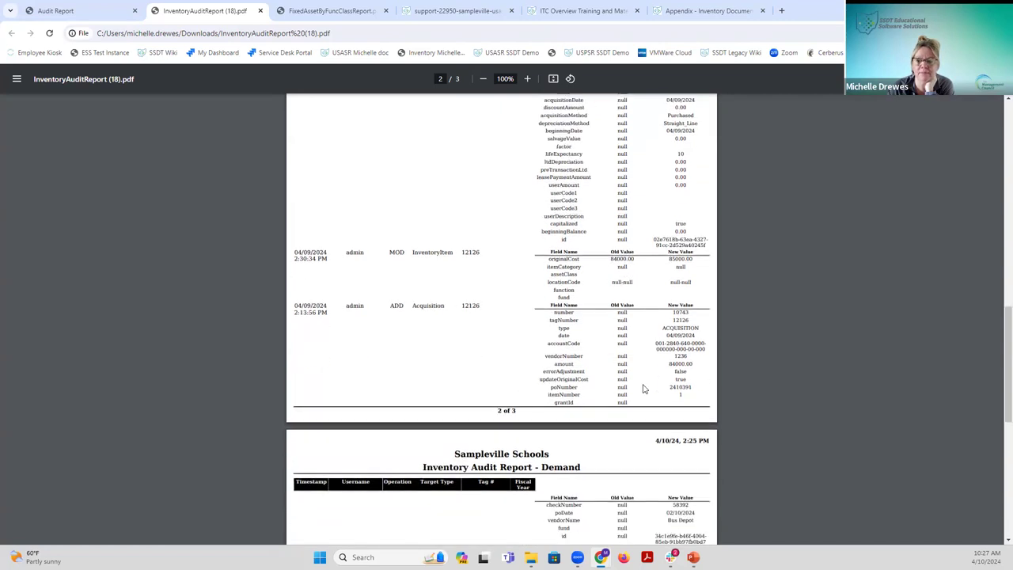
pyautogui.scroll(-3, 642, 388)
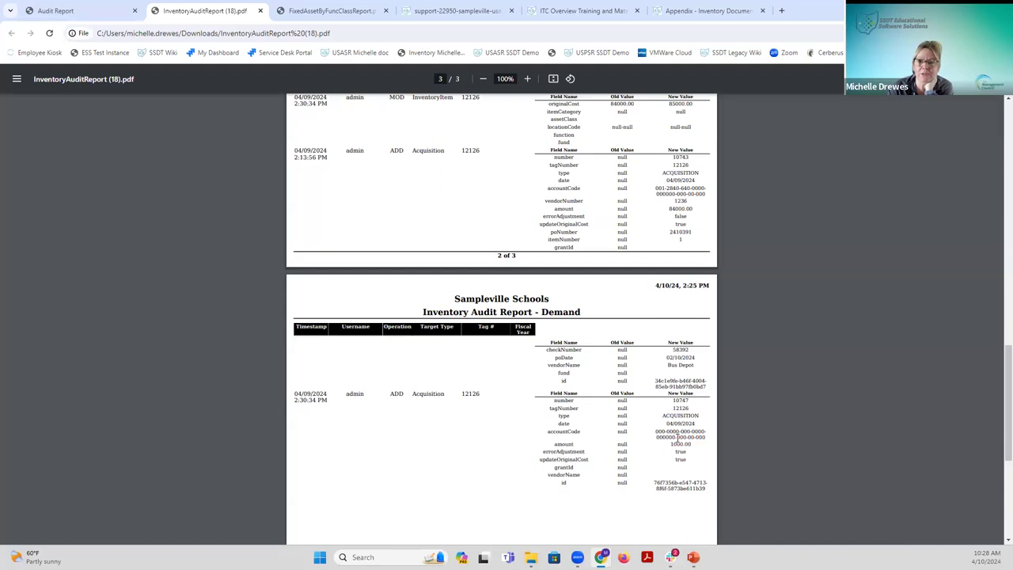
pyautogui.scroll(2, 640, 379)
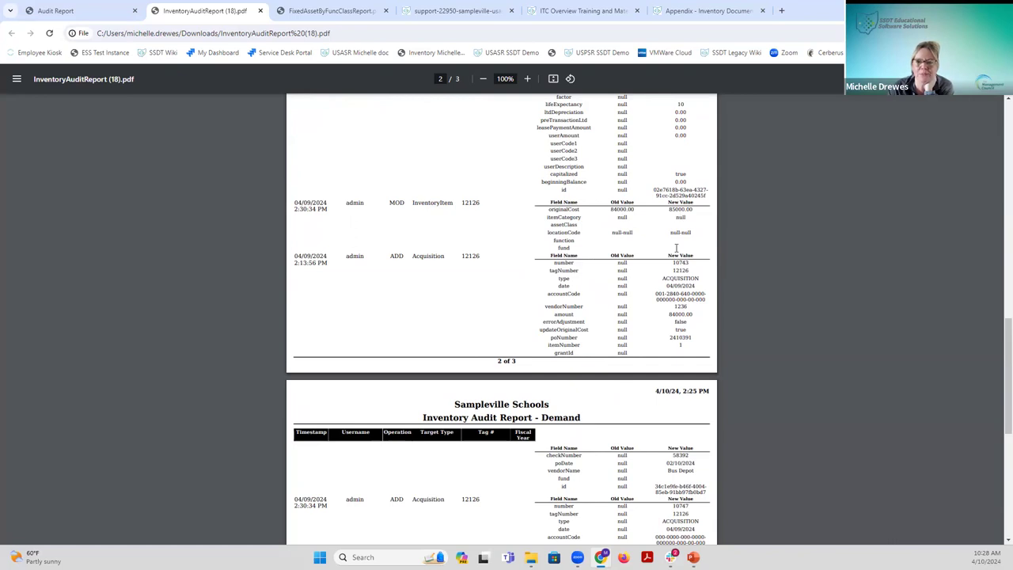
pyautogui.scroll(3, 674, 250)
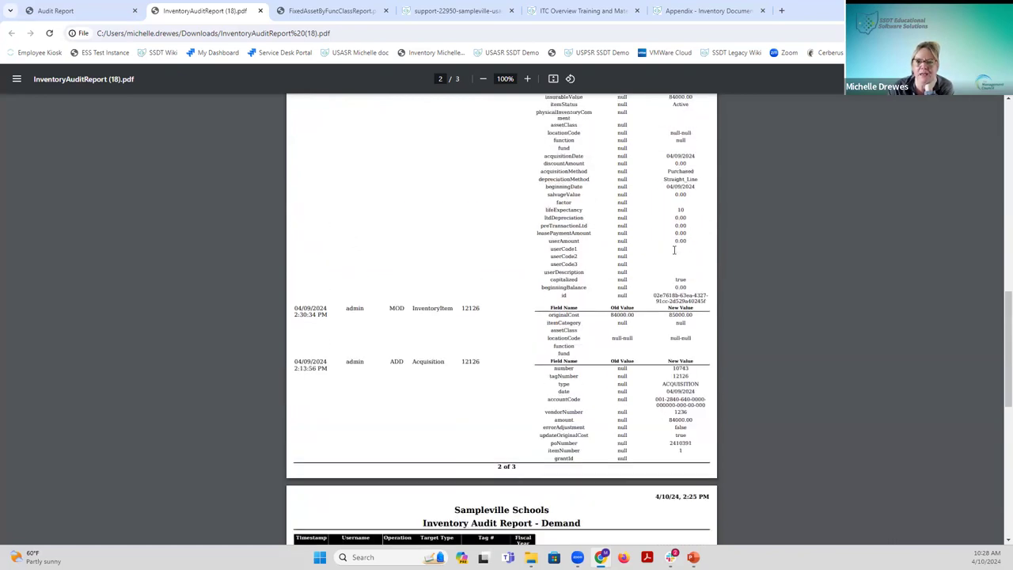
pyautogui.scroll(2, 674, 250)
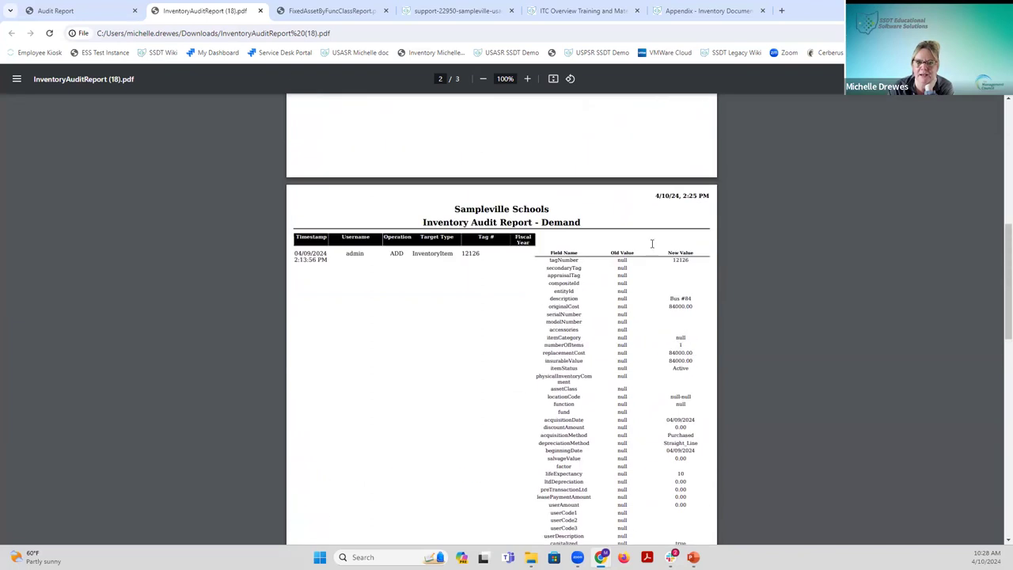
# Review the report type choices on the Audit Report form again, and switch to the Inventory Overview Presentation 2024 in PowerPoint.
pyautogui.click(107, 13)
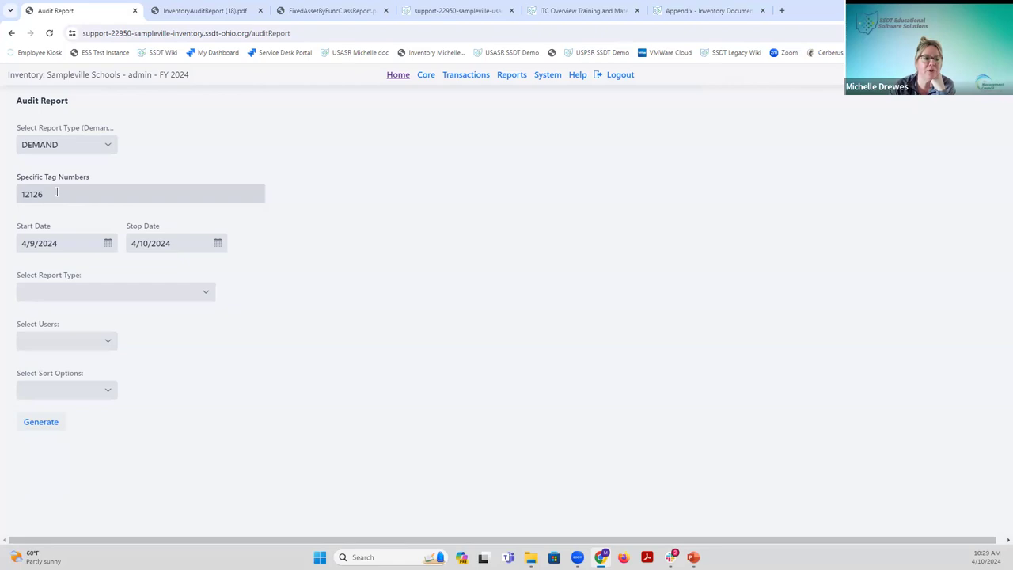
pyautogui.click(209, 292)
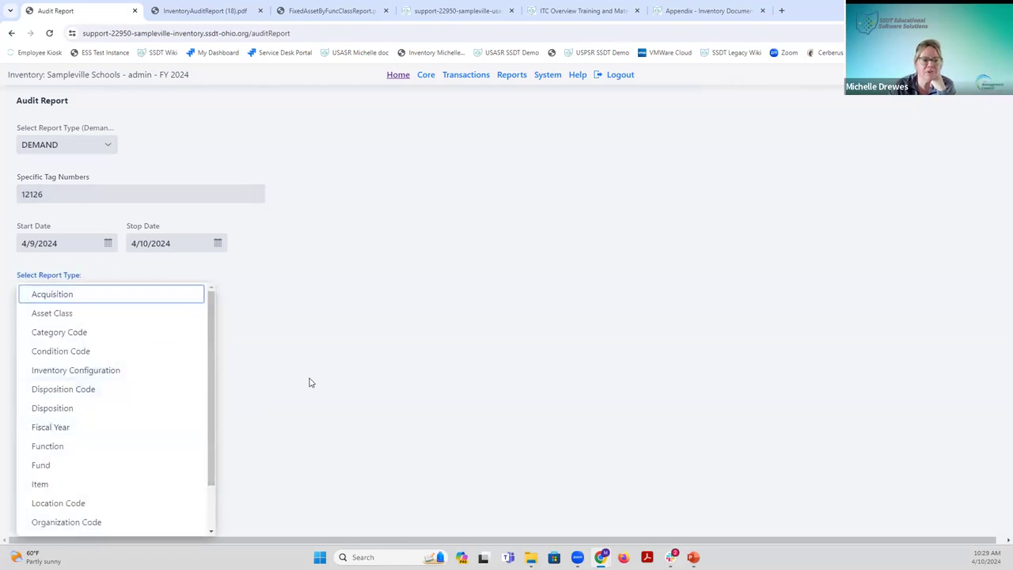
pyautogui.click(370, 264)
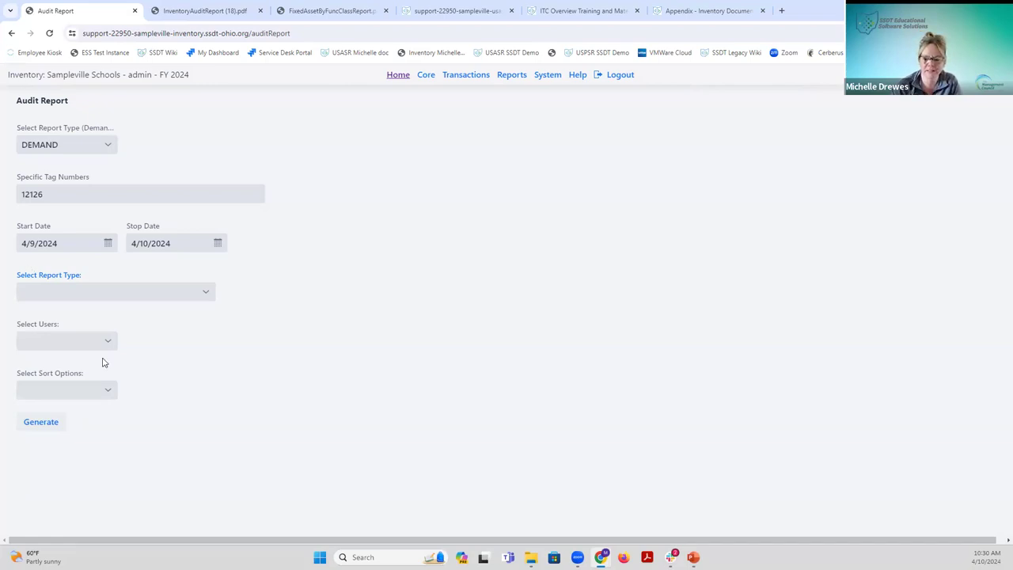
pyautogui.click(692, 556)
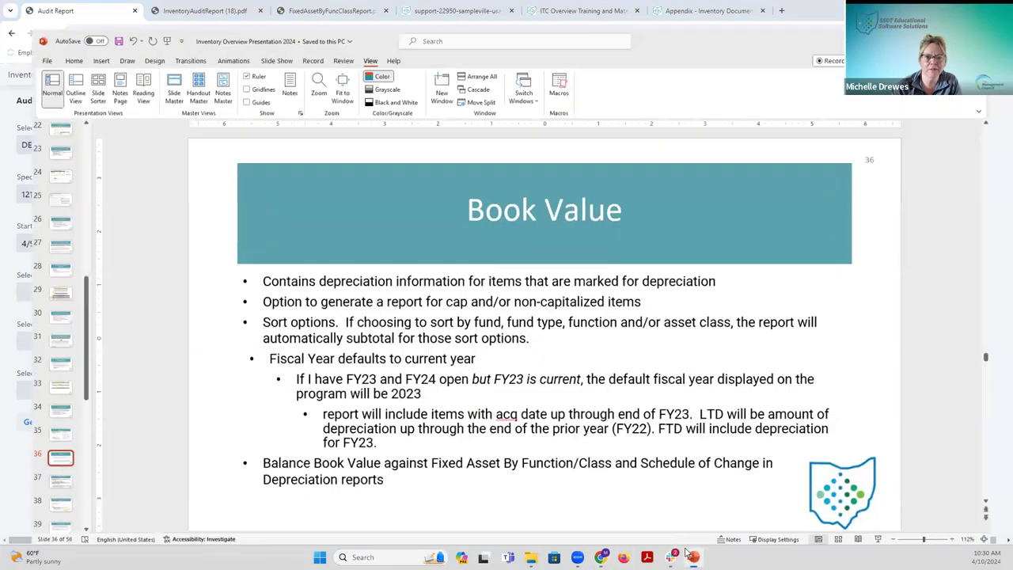
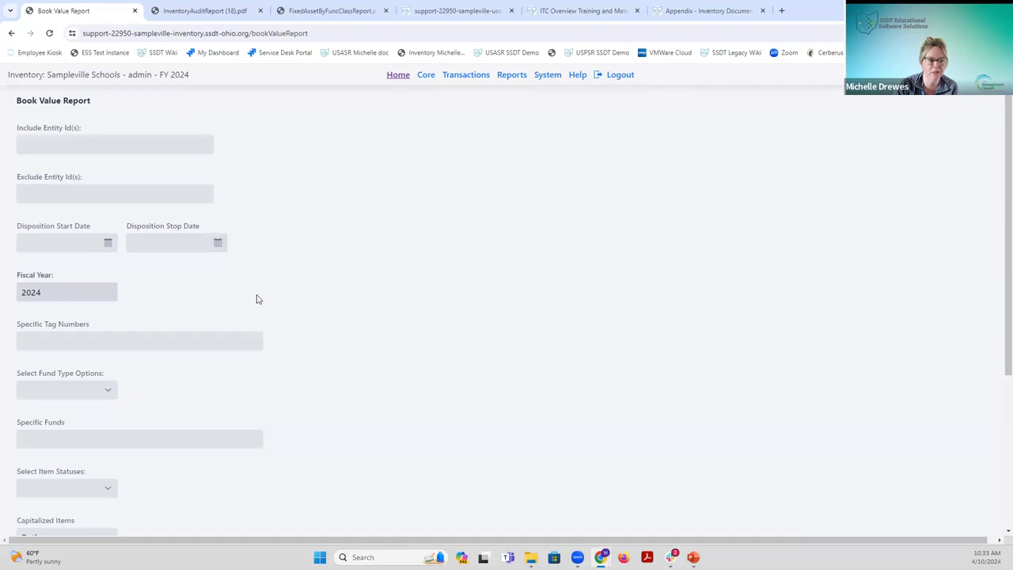
# Examine the Book Value Report options, including the item status choices and the Capitalized, Non-Capitalized and Both choices for capitalized items.
pyautogui.scroll(-1, 250, 294)
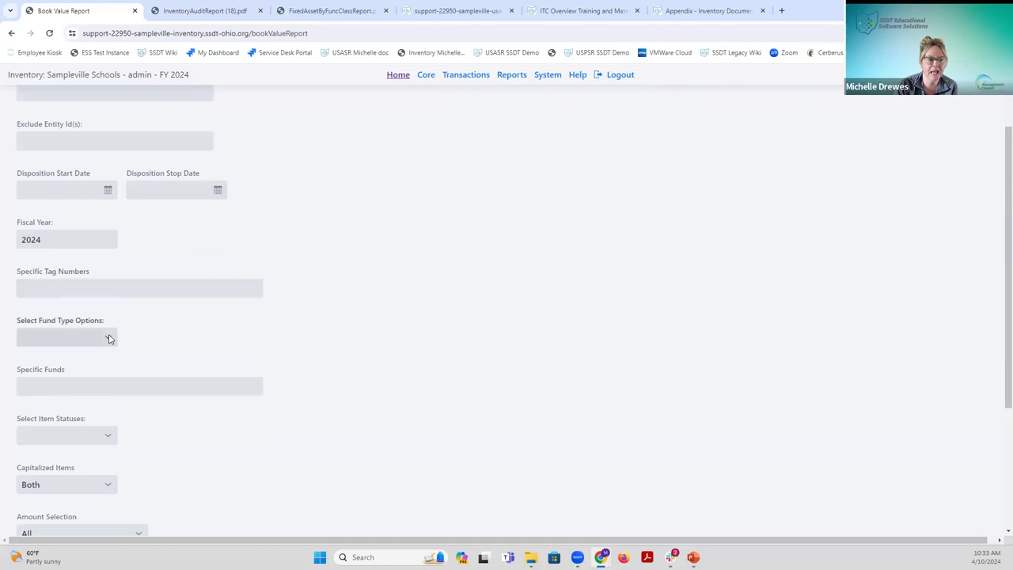
pyautogui.scroll(-1, 140, 339)
pyautogui.scroll(-2, 140, 339)
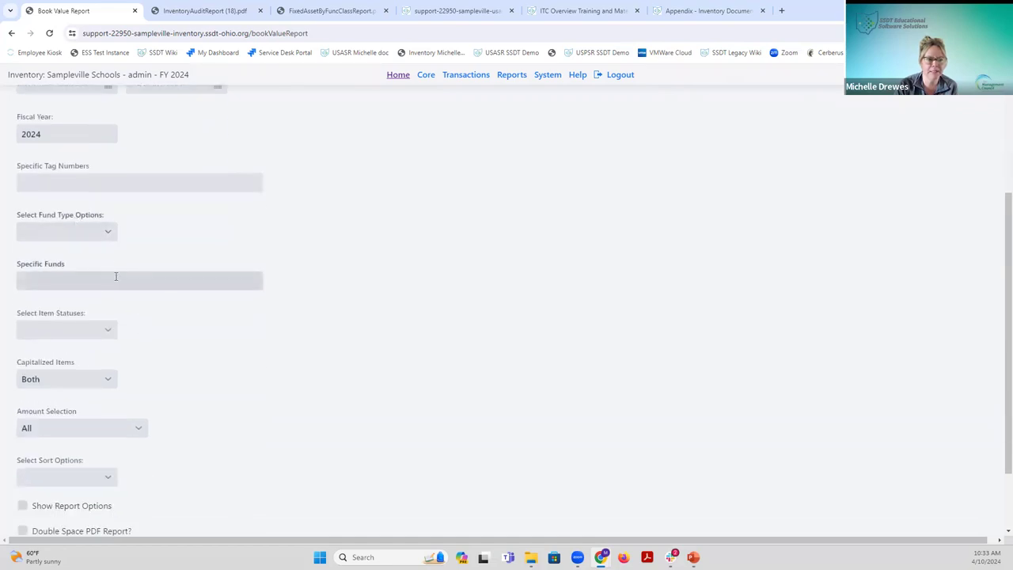
pyautogui.click(107, 333)
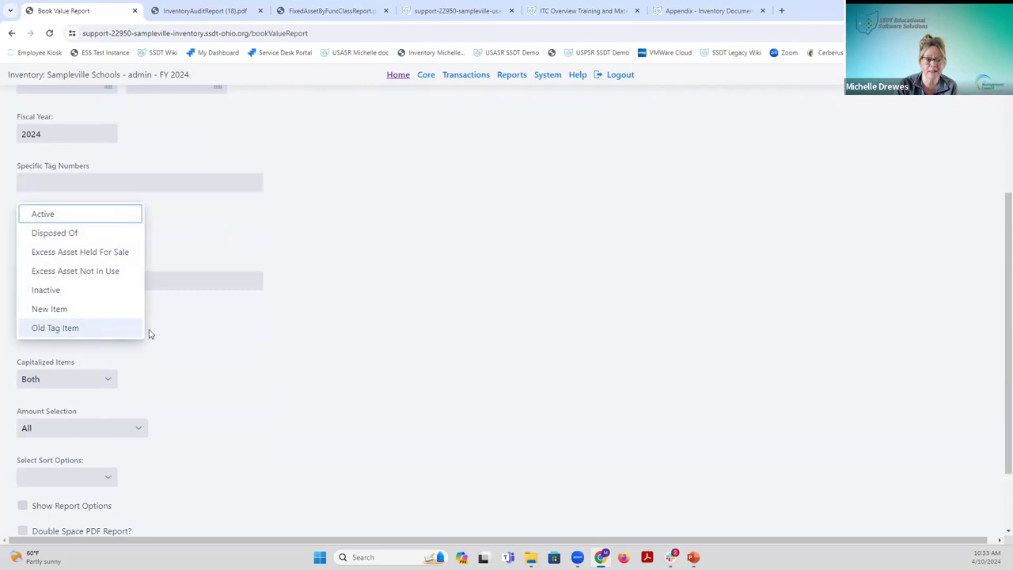
pyautogui.click(178, 337)
pyautogui.scroll(-2, 178, 337)
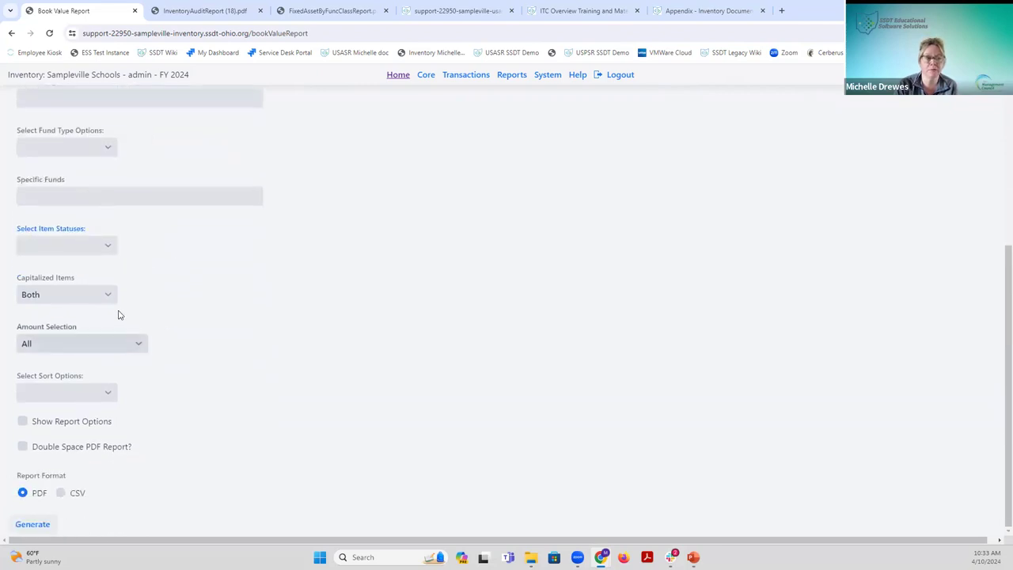
pyautogui.click(109, 296)
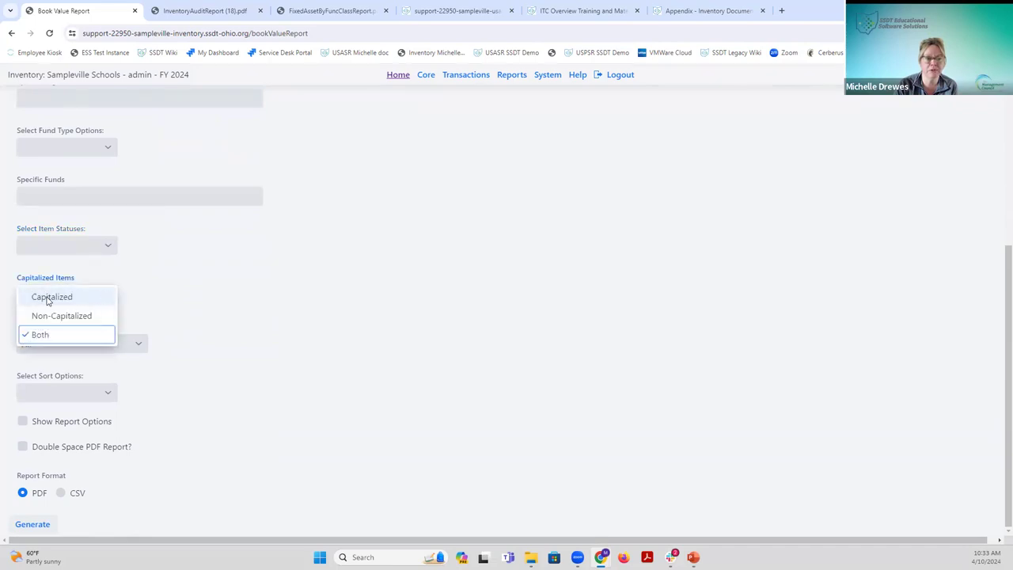
pyautogui.click(224, 319)
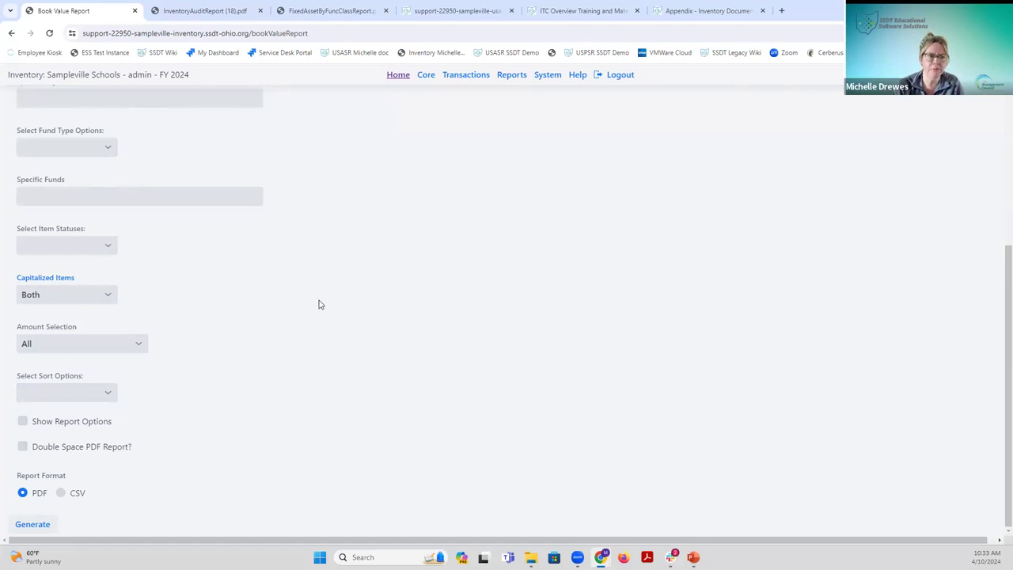
pyautogui.scroll(3, 319, 304)
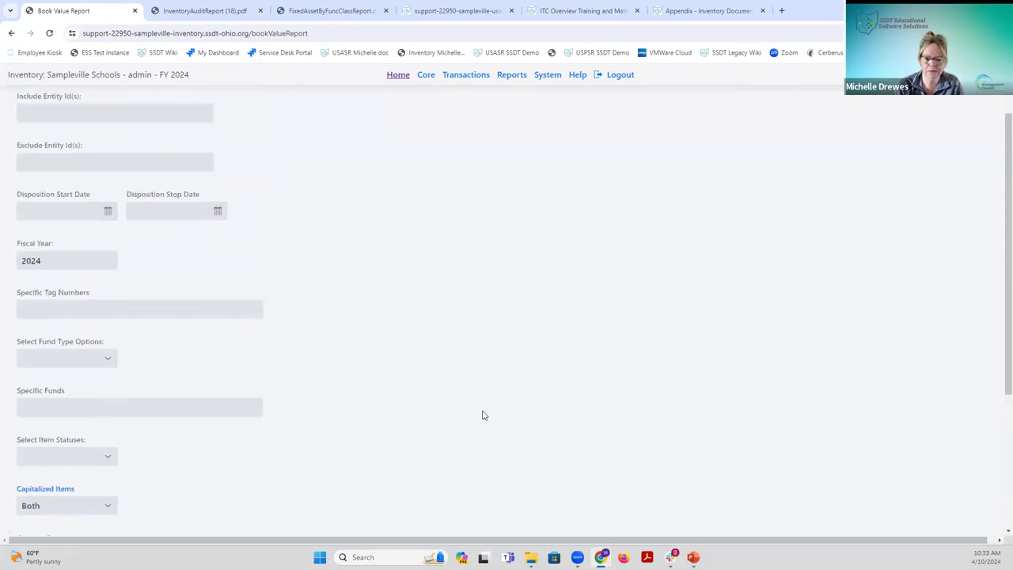
# Open the 2024 BV CAP PDF from the Downloads folder and enlarge the page view by hiding the tools pane and widening the window.
pyautogui.click(533, 552)
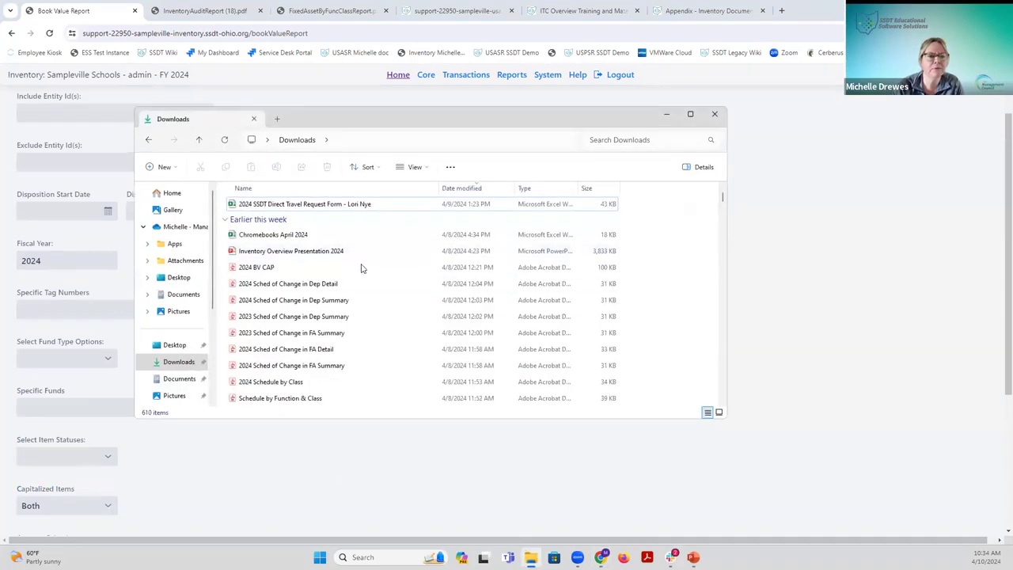
pyautogui.scroll(-2, 309, 301)
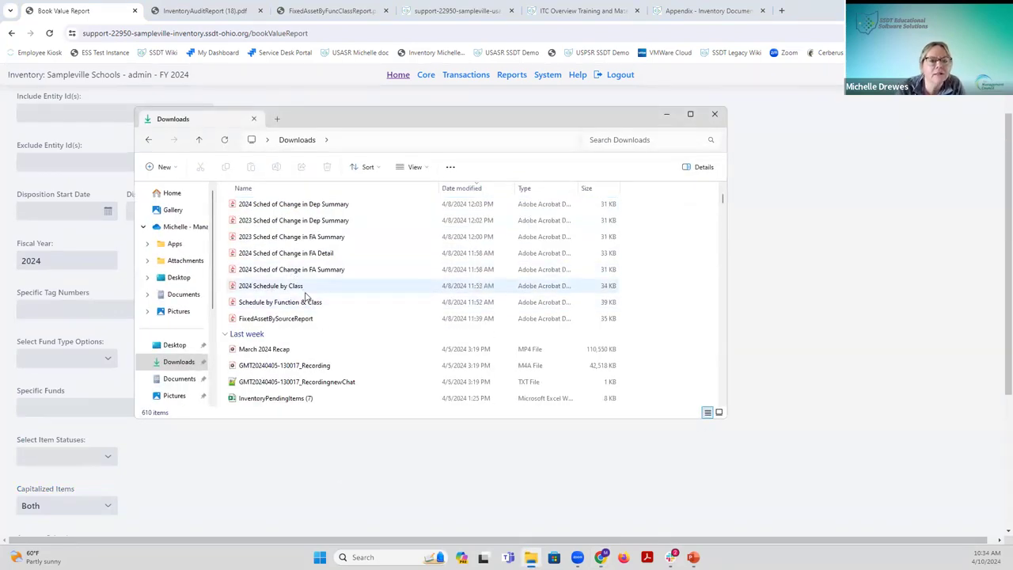
pyautogui.scroll(1, 305, 298)
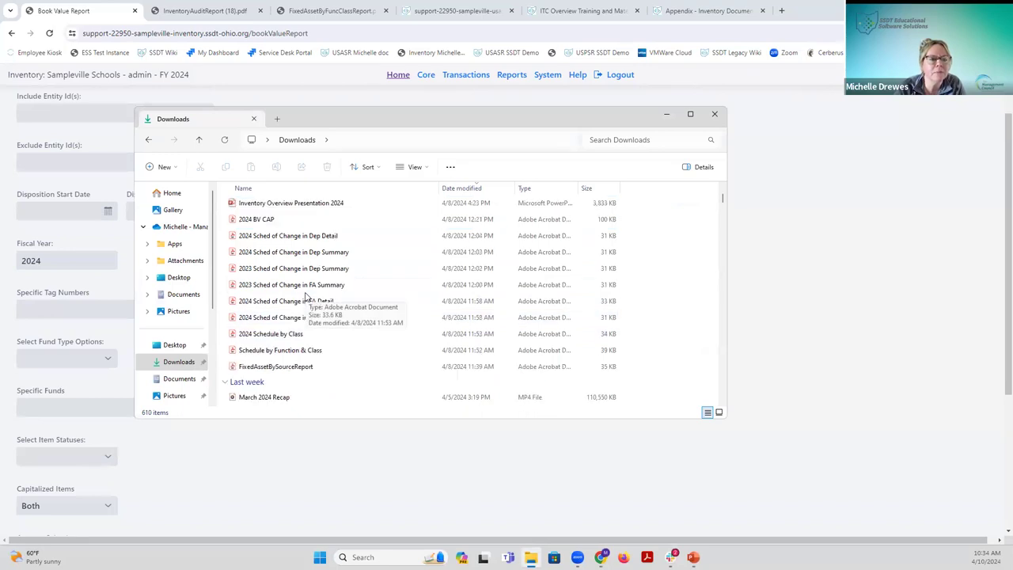
pyautogui.click(257, 221)
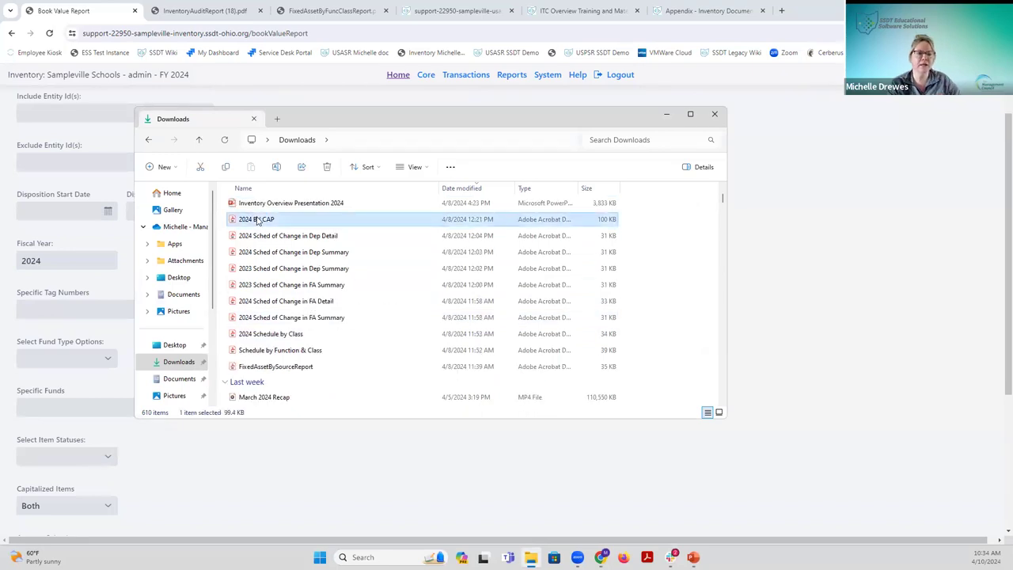
pyautogui.doubleClick(258, 221)
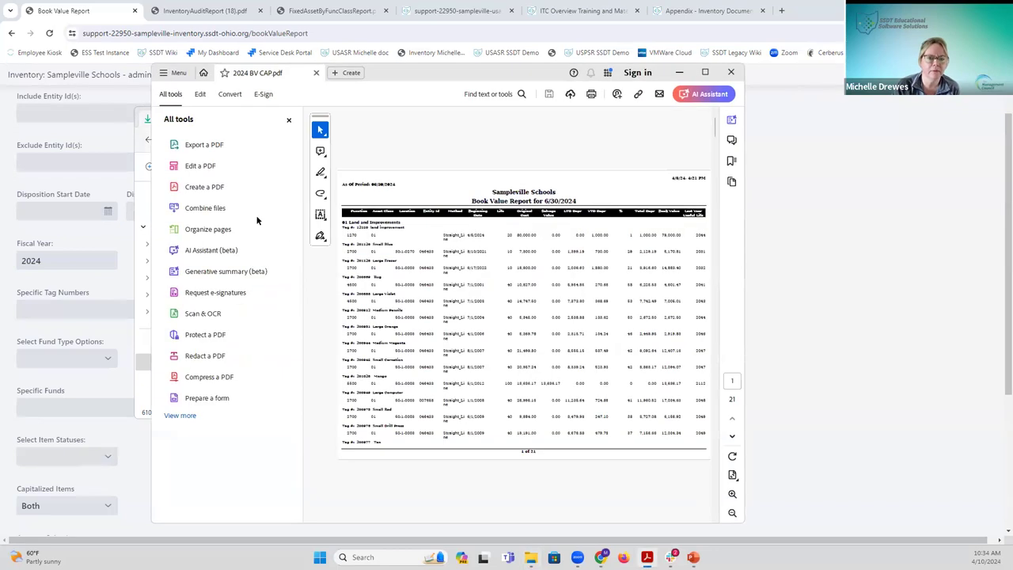
pyautogui.click(288, 119)
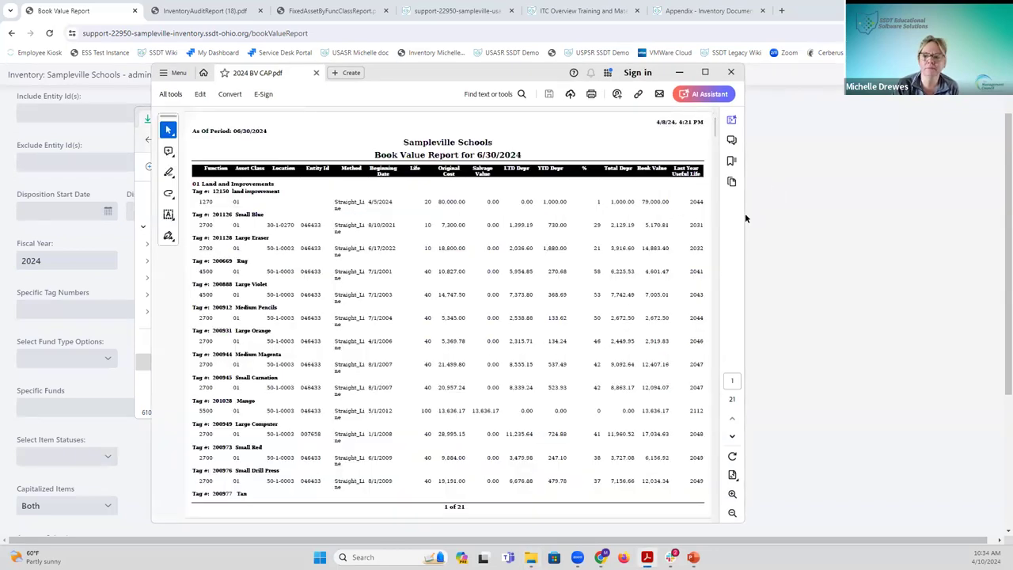
pyautogui.moveTo(743, 215); pyautogui.dragTo(831, 215)
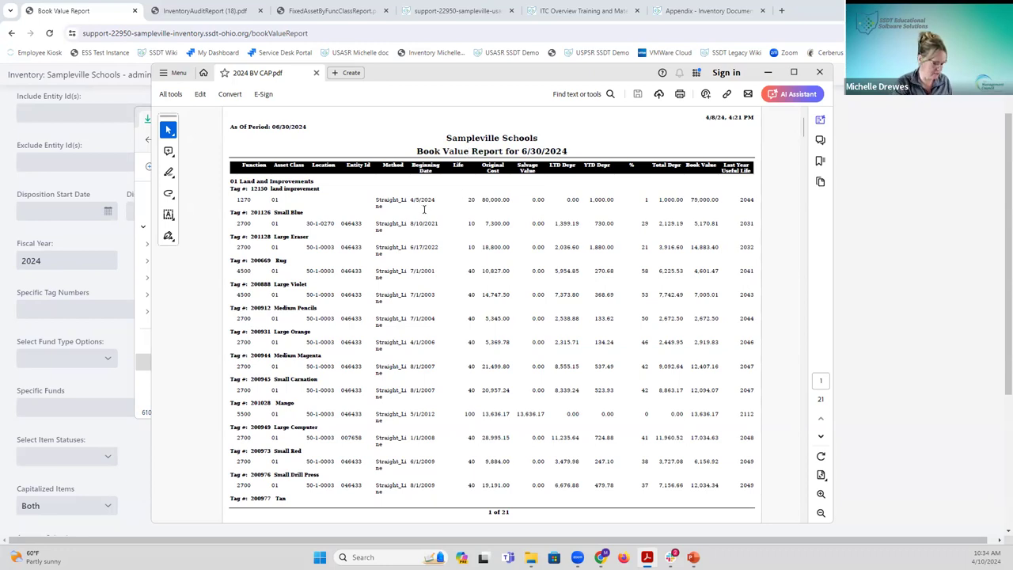
# Search the 2024 book value report for "total" and examine the asset class totals against the item lines on the first page.
pyautogui.hotkey('ctrl', 'f')
pyautogui.write('tota')
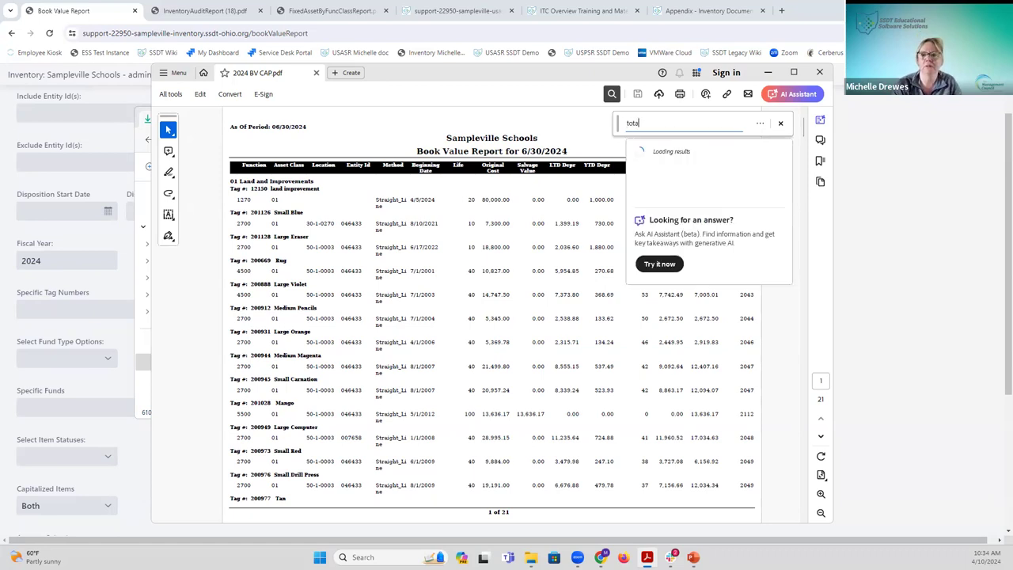
pyautogui.write('l')
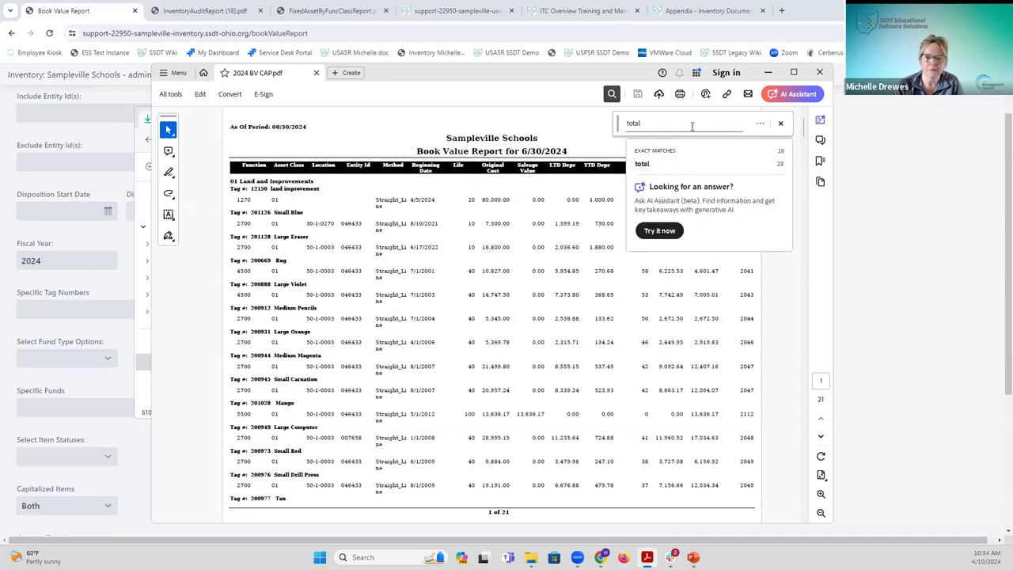
pyautogui.press('Return')
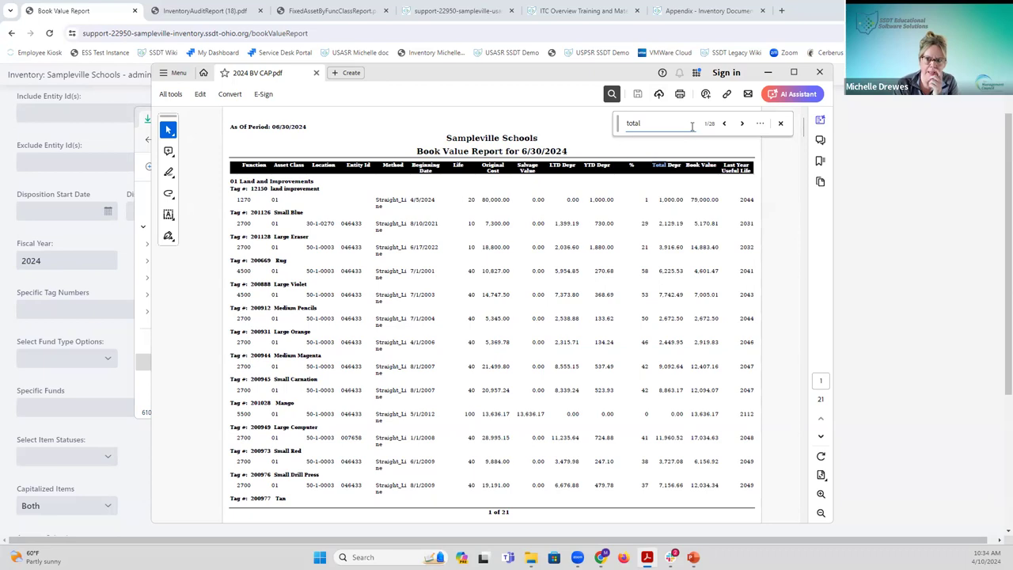
pyautogui.click(742, 124)
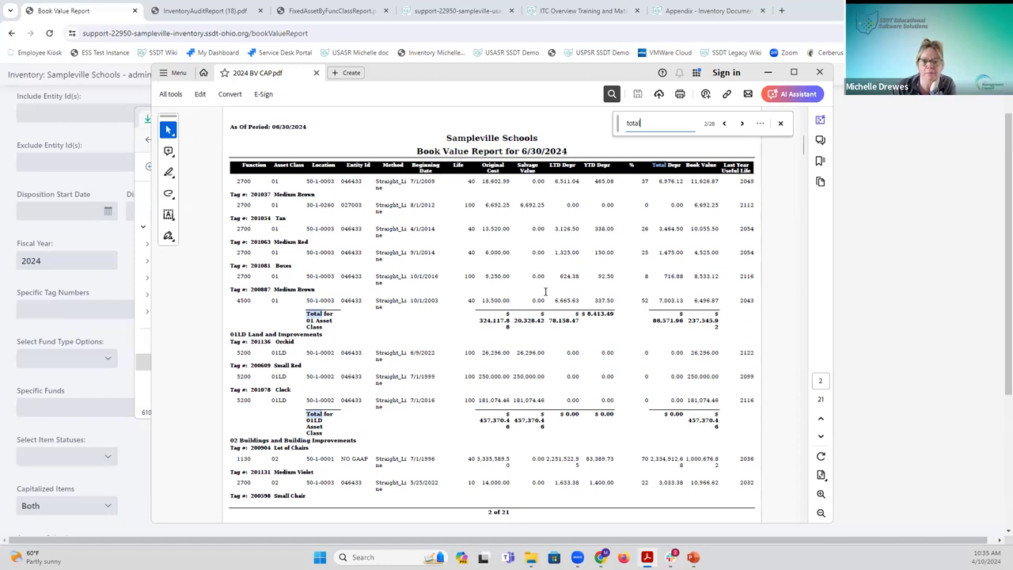
pyautogui.scroll(3, 544, 291)
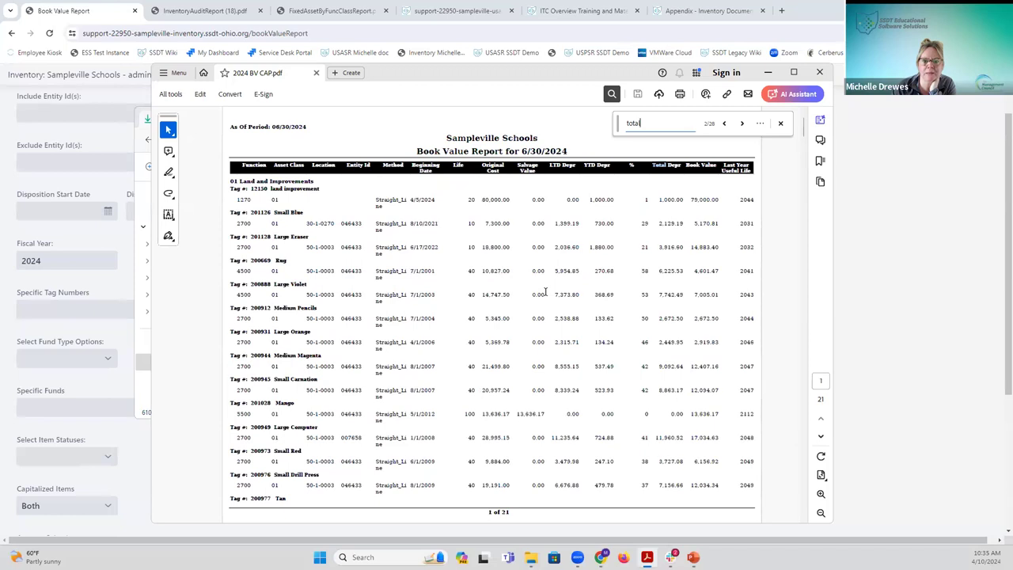
pyautogui.scroll(-3, 544, 291)
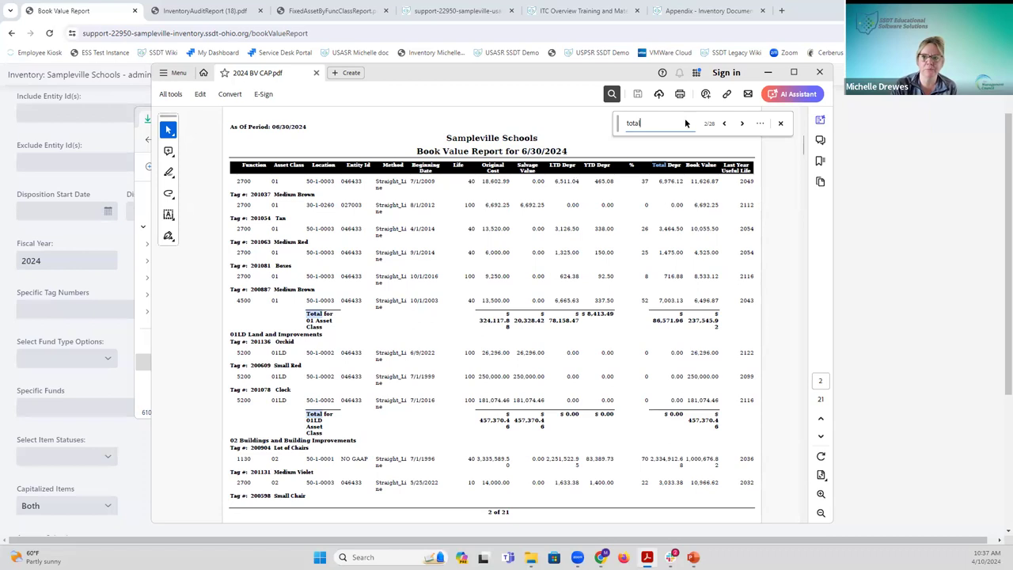
# Open the 2023 Sched of Change in Dep Summary PDF from Downloads and highlight its As Of Period date.
pyautogui.click(766, 74)
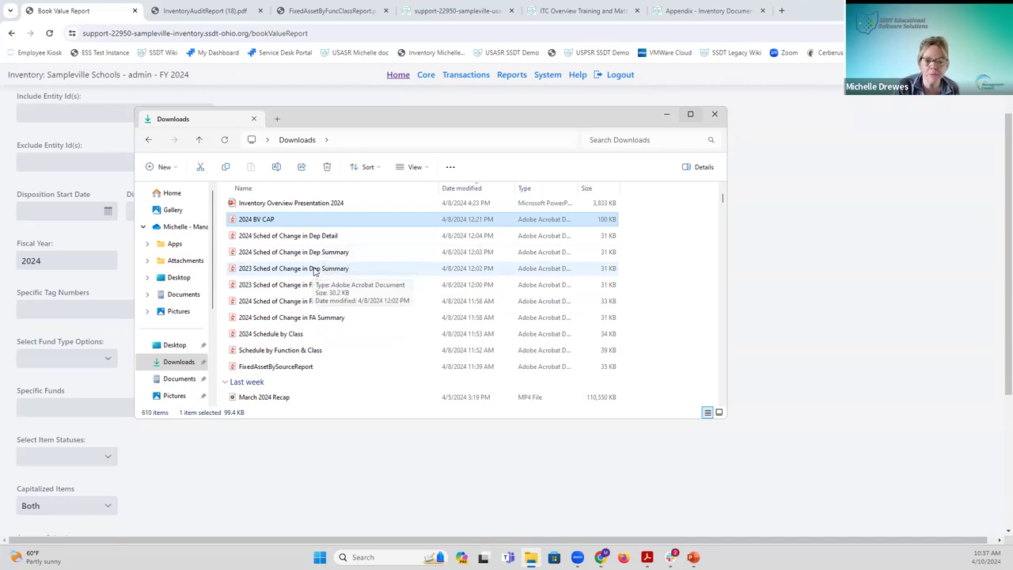
pyautogui.doubleClick(313, 270)
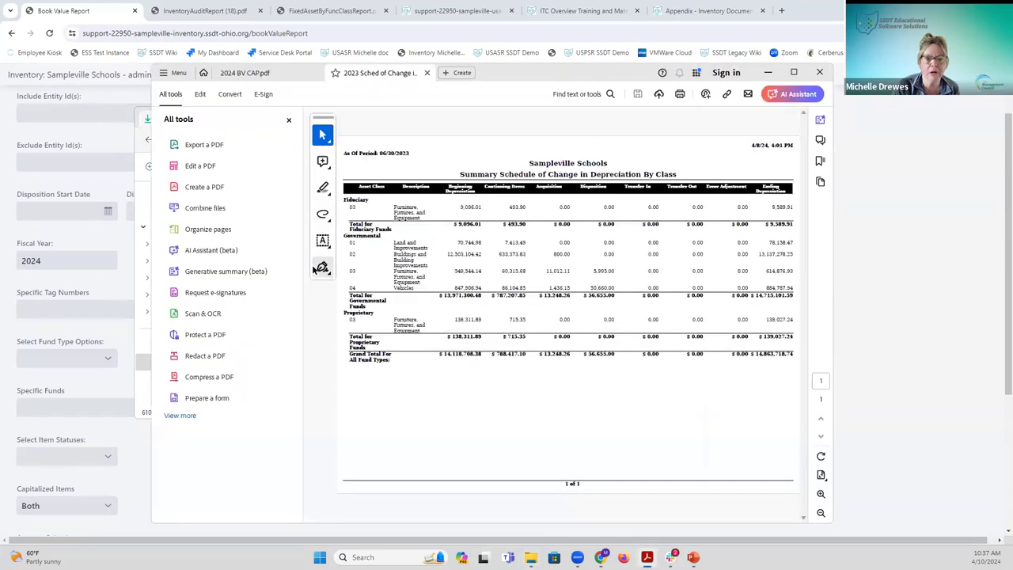
pyautogui.click(288, 120)
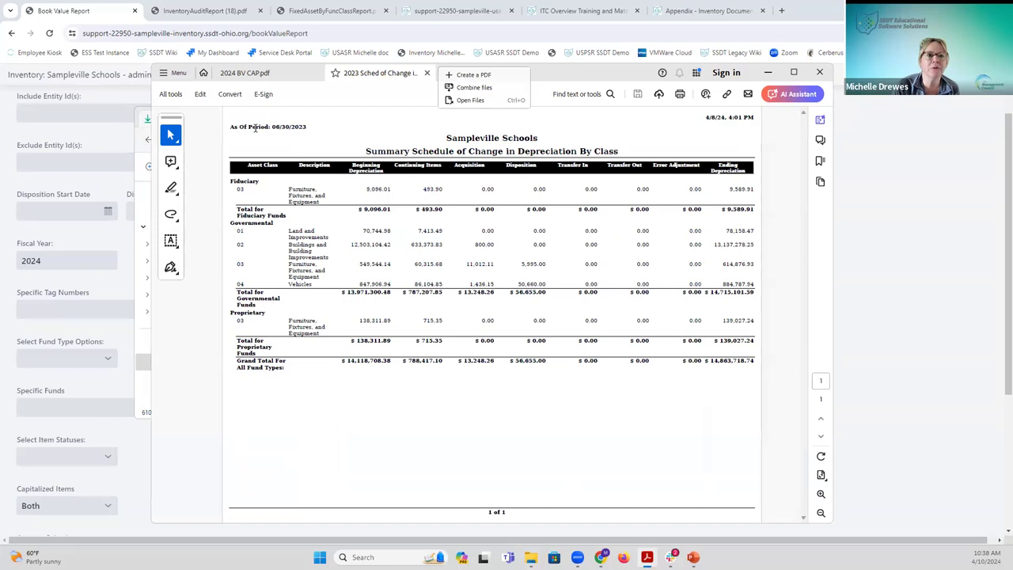
pyautogui.moveTo(237, 126); pyautogui.dragTo(309, 123)
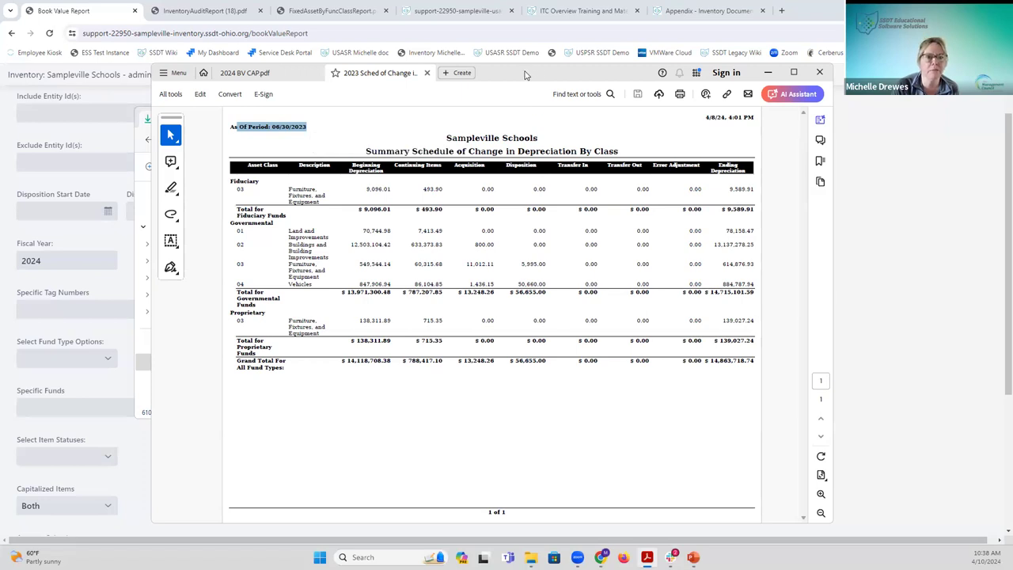
# Open the 2024 Sched of Change in Dep Summary PDF from Downloads alongside the 2023 summary.
pyautogui.moveTo(524, 74); pyautogui.dragTo(490, 280)
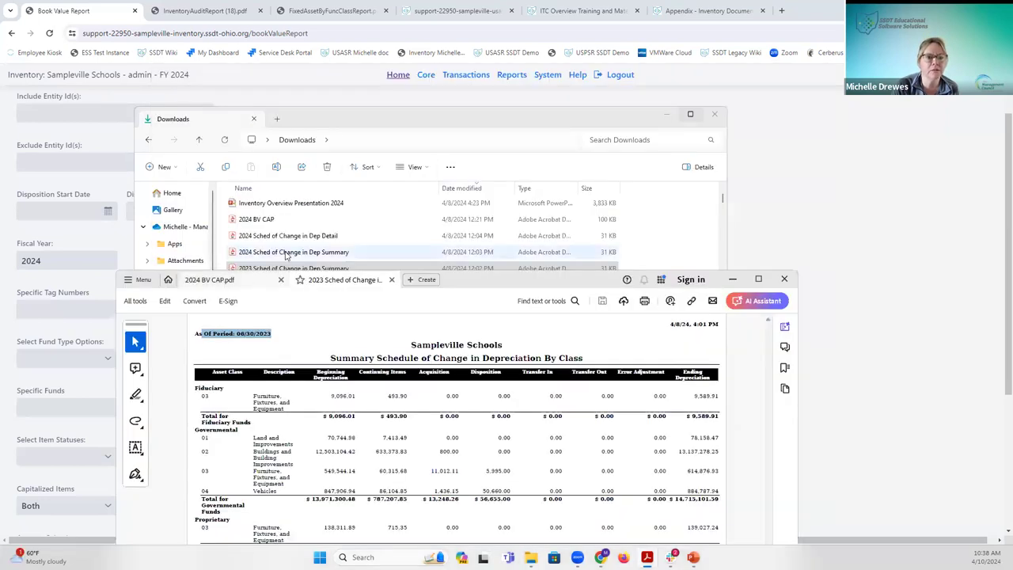
pyautogui.click(286, 253)
pyautogui.doubleClick(286, 253)
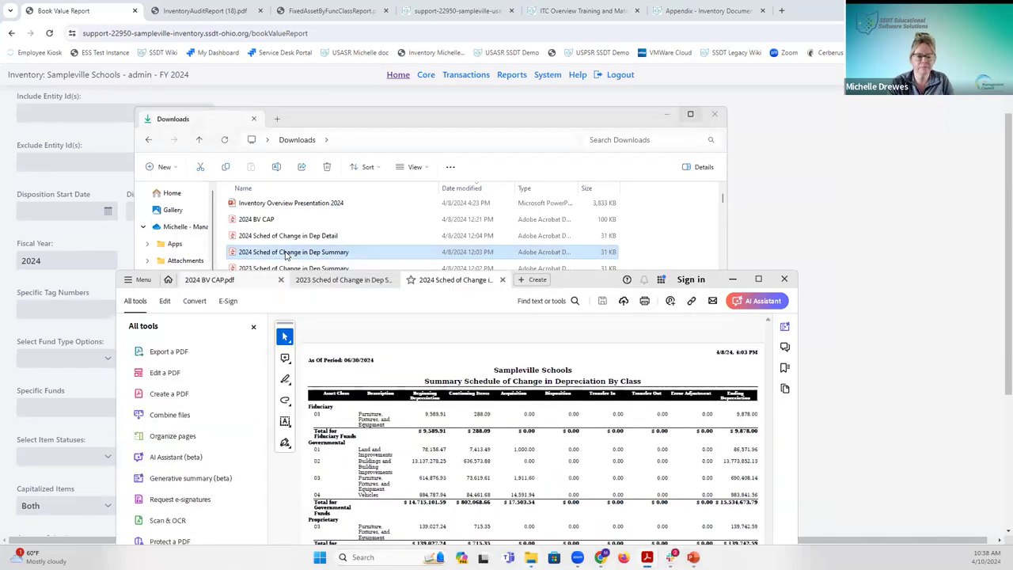
pyautogui.click(431, 283)
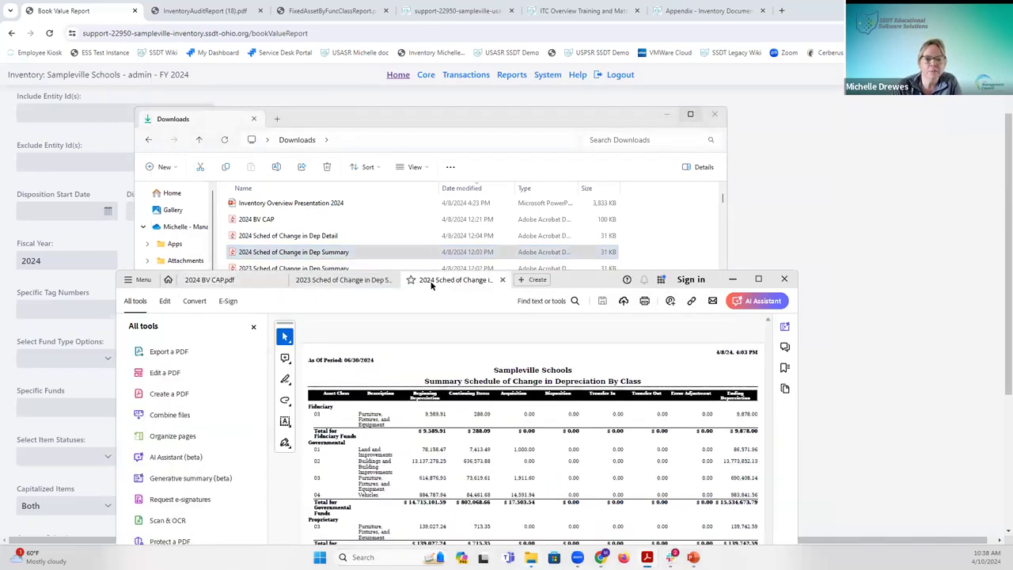
pyautogui.moveTo(568, 278); pyautogui.dragTo(540, 75)
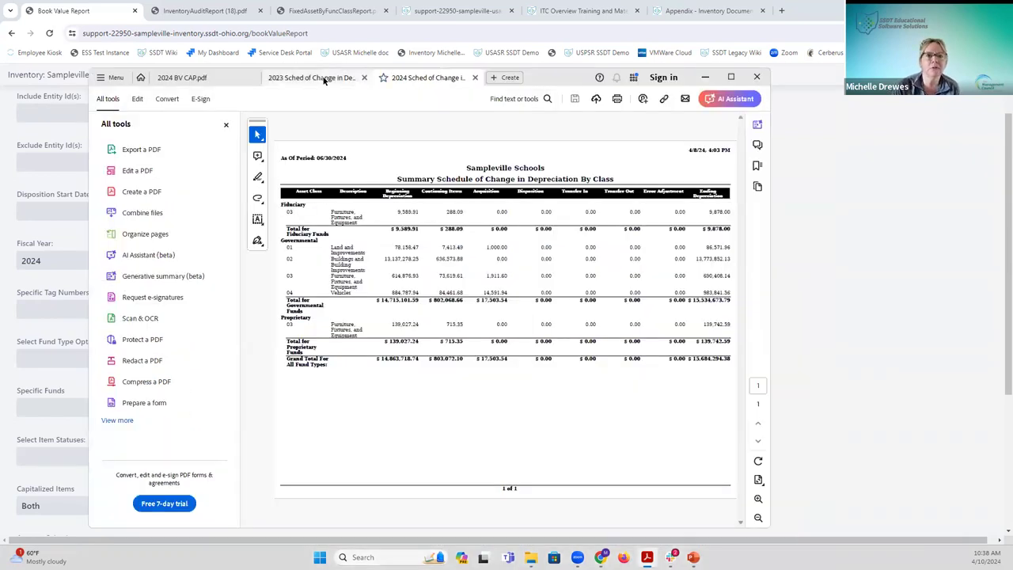
# Capture the Ending Depreciation column of the 2023 summary with Snipping Tool and narrow the snip's window.
pyautogui.click(323, 80)
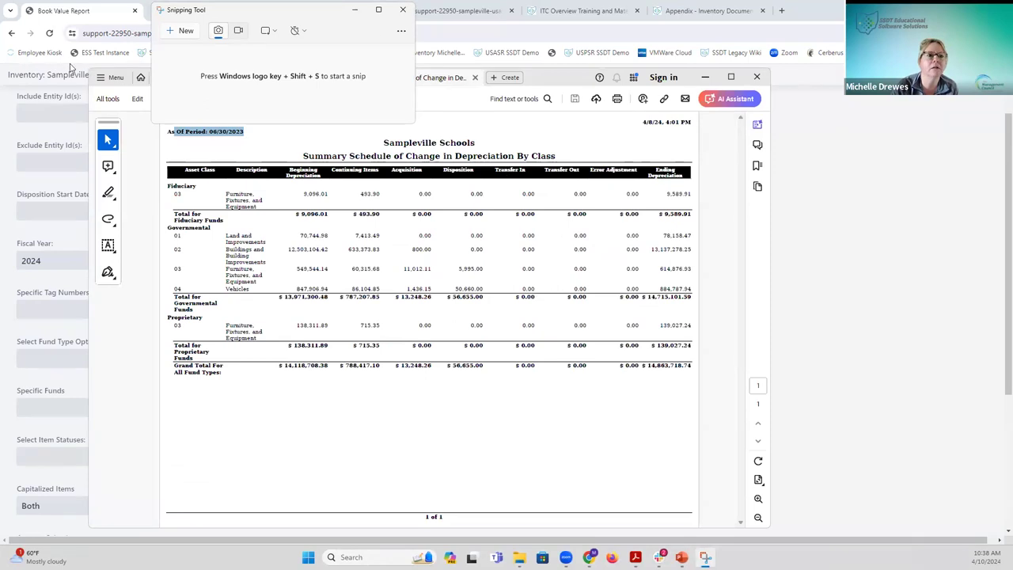
pyautogui.click(178, 32)
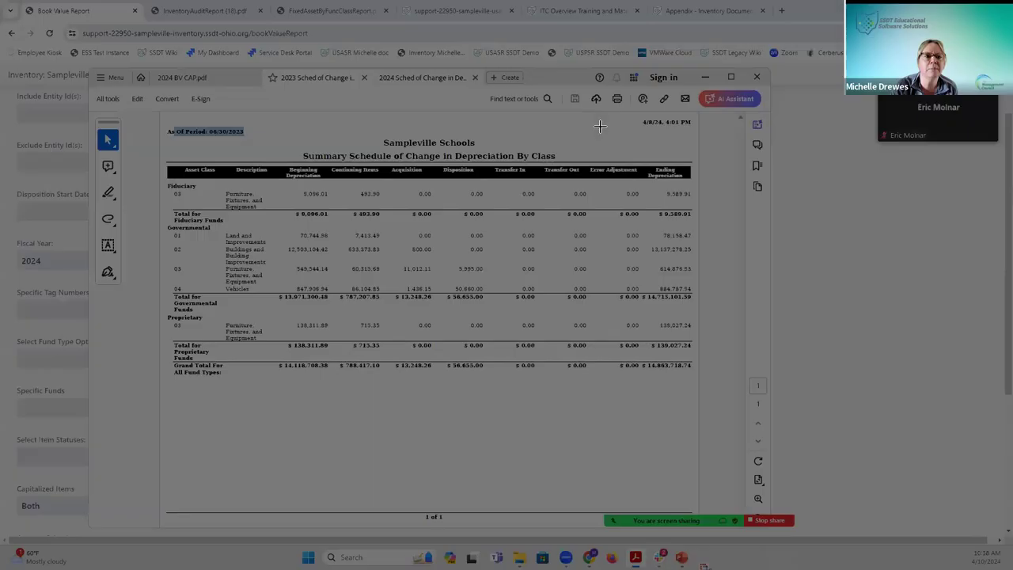
pyautogui.moveTo(653, 214); pyautogui.dragTo(697, 372)
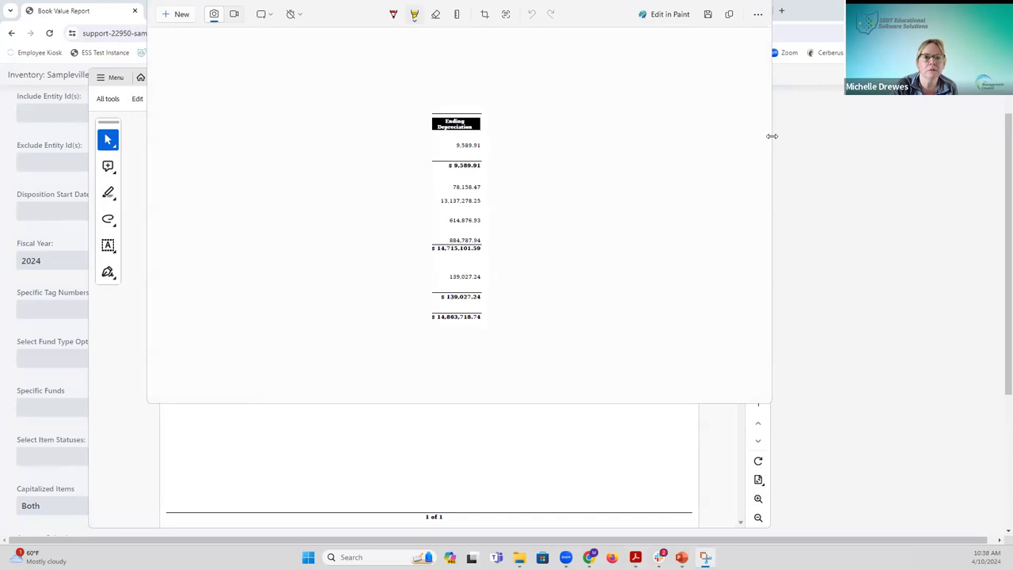
pyautogui.moveTo(771, 136); pyautogui.dragTo(455, 98)
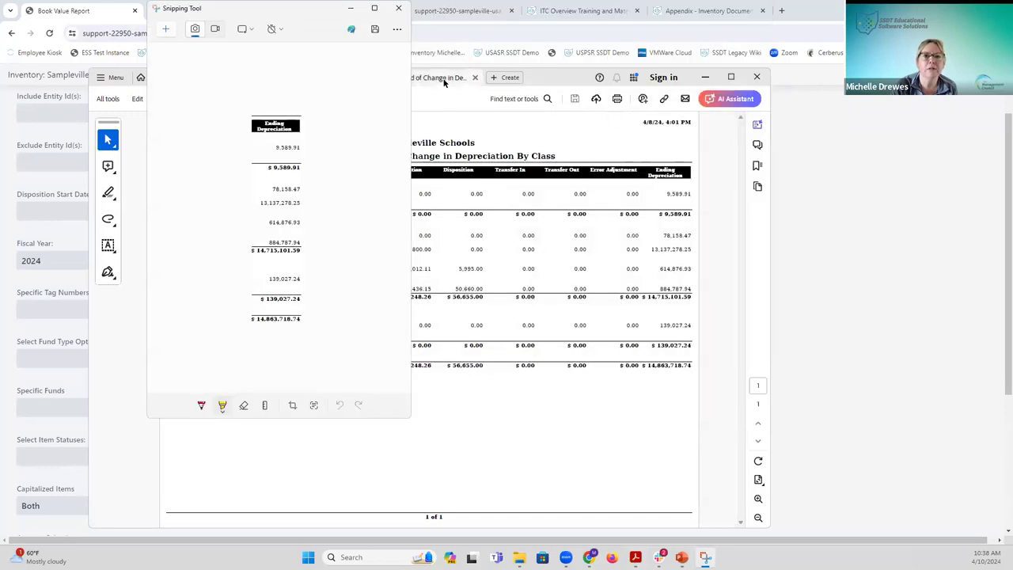
# Compare the 2023 snip side by side with the 2024 summary's Beginning Depreciation column, and switch to Inventory Overview Presentation 2024 in PowerPoint.
pyautogui.click(444, 77)
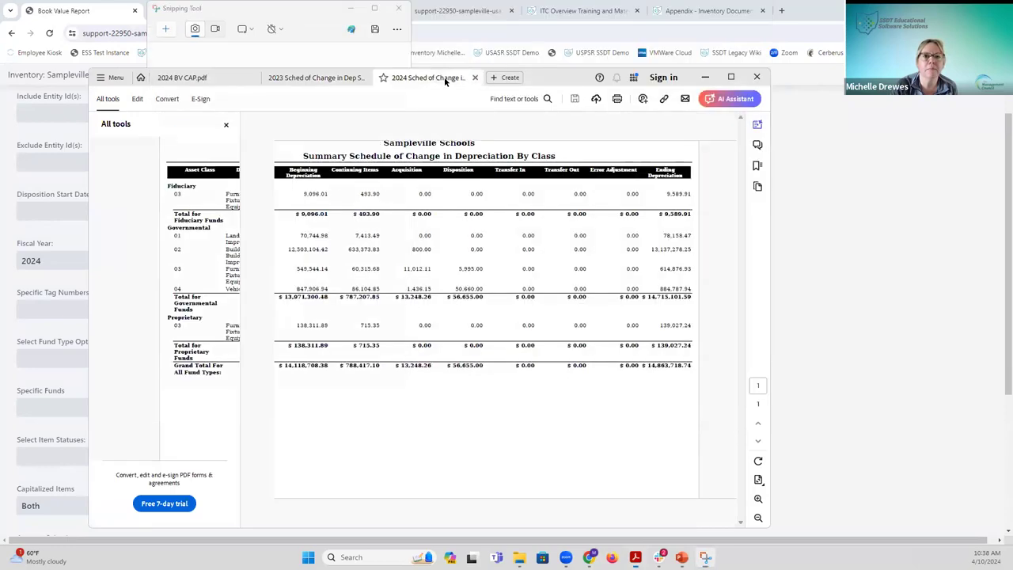
pyautogui.click(225, 124)
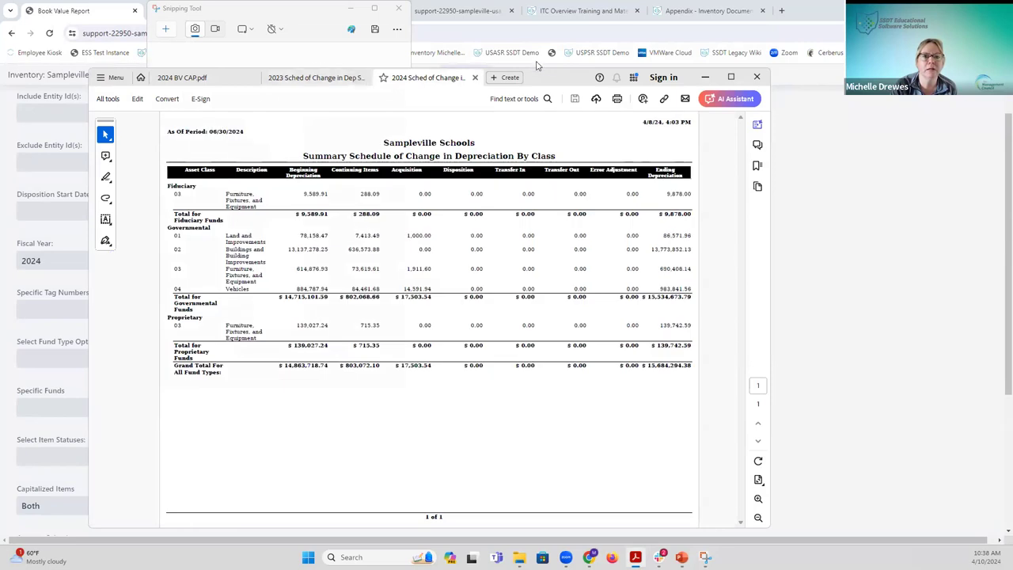
pyautogui.moveTo(546, 78); pyautogui.dragTo(609, 63)
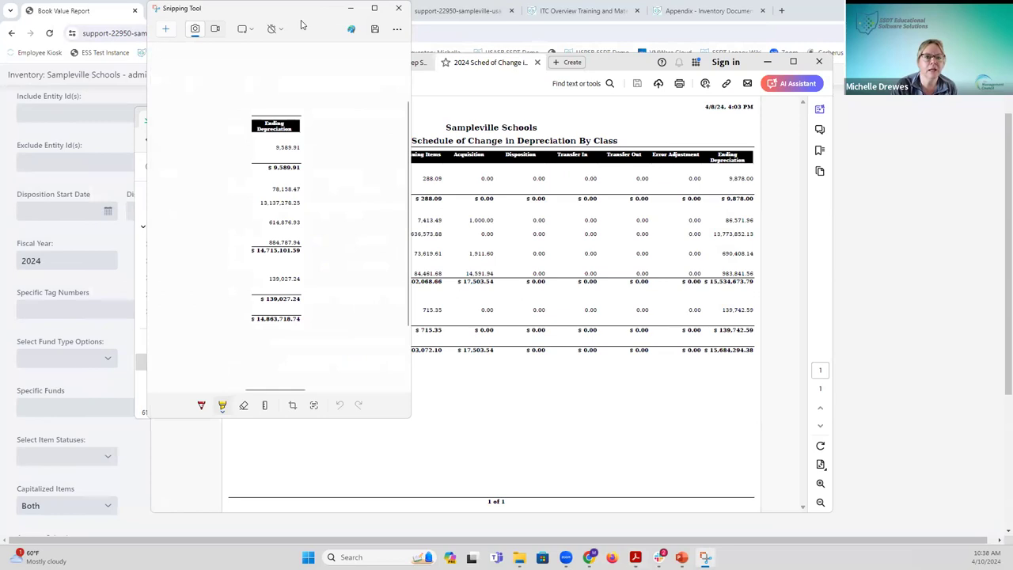
pyautogui.moveTo(301, 26); pyautogui.dragTo(233, 31)
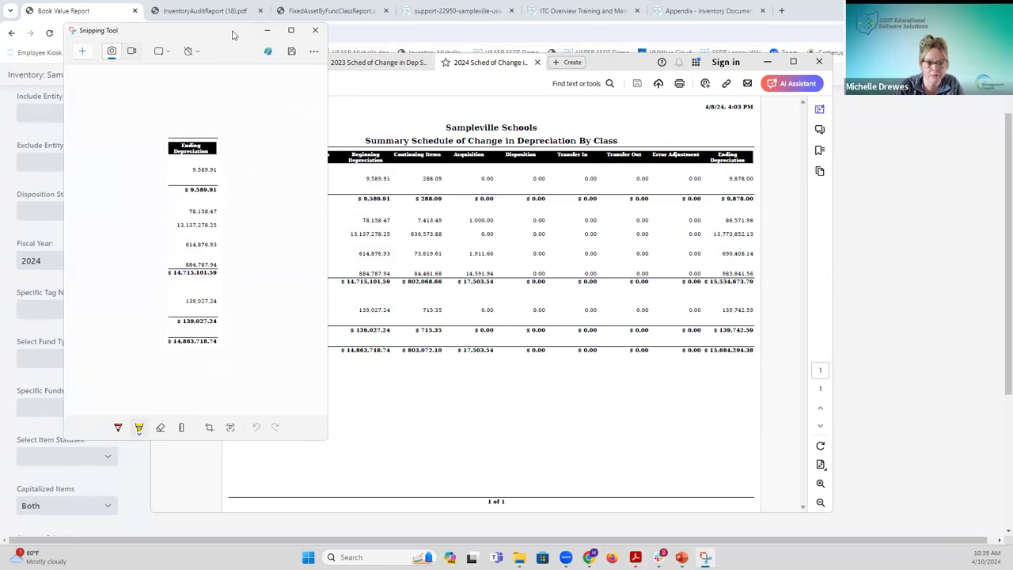
pyautogui.moveTo(235, 36); pyautogui.dragTo(236, 46)
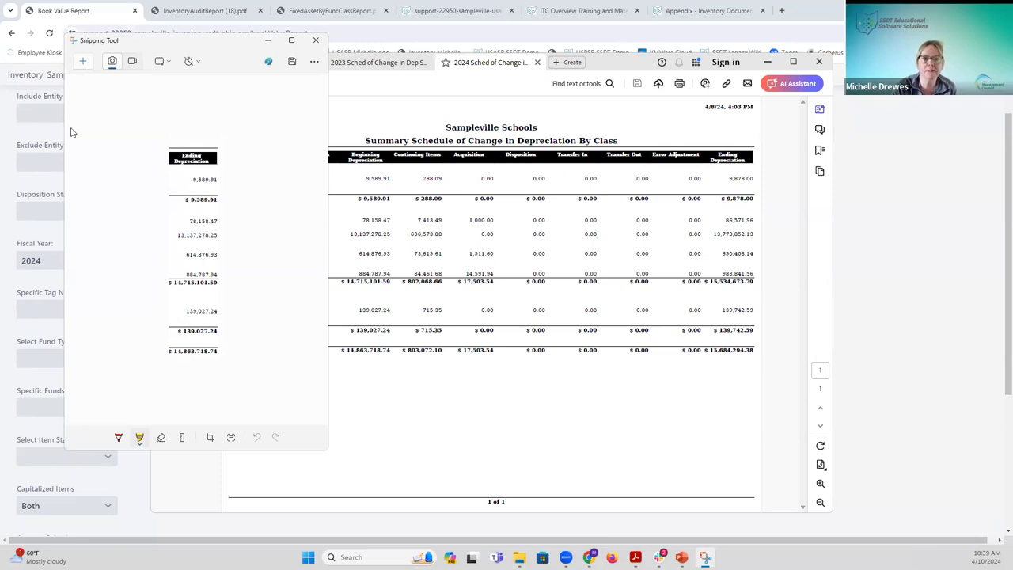
pyautogui.click(266, 41)
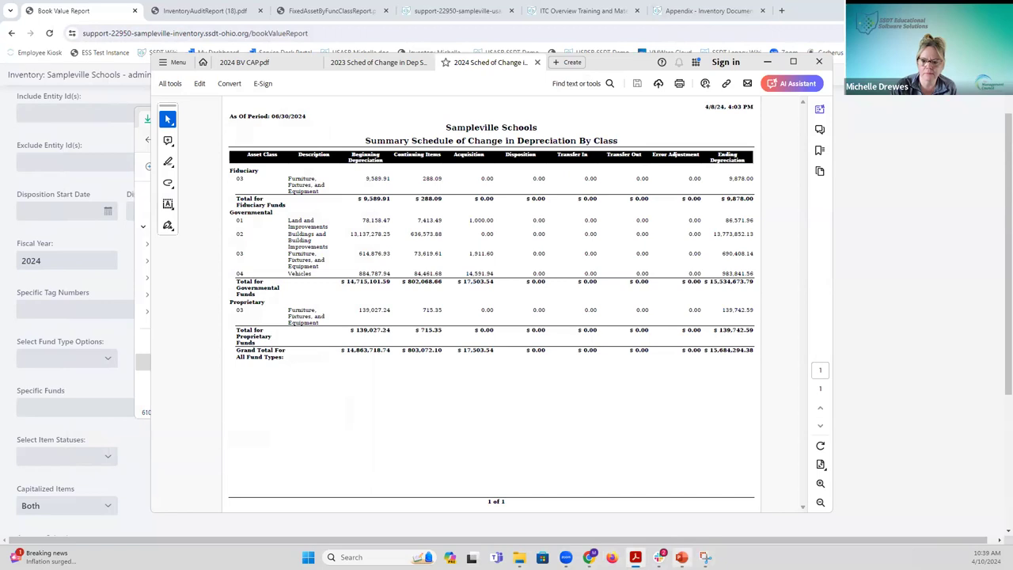
pyautogui.click(677, 553)
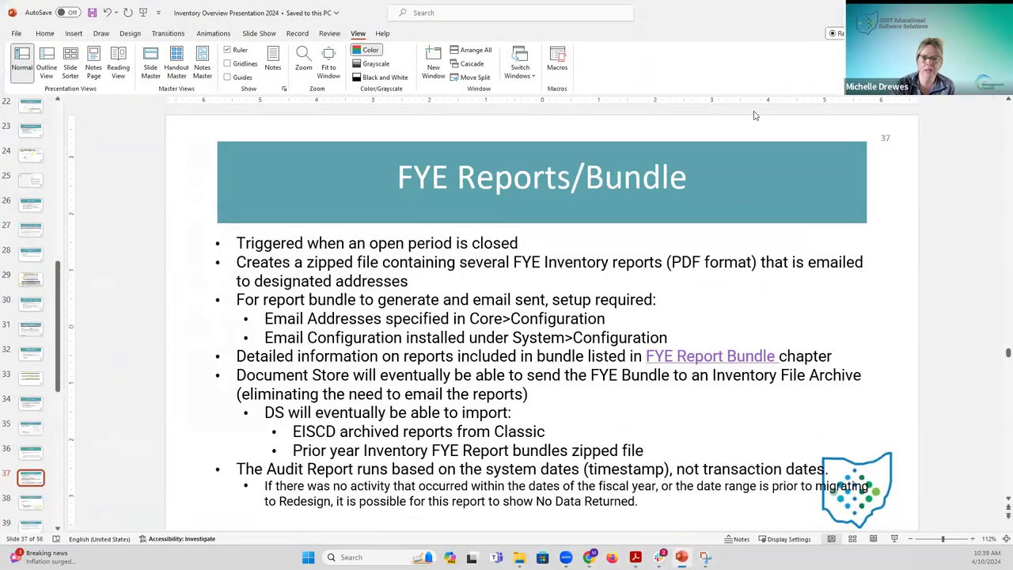